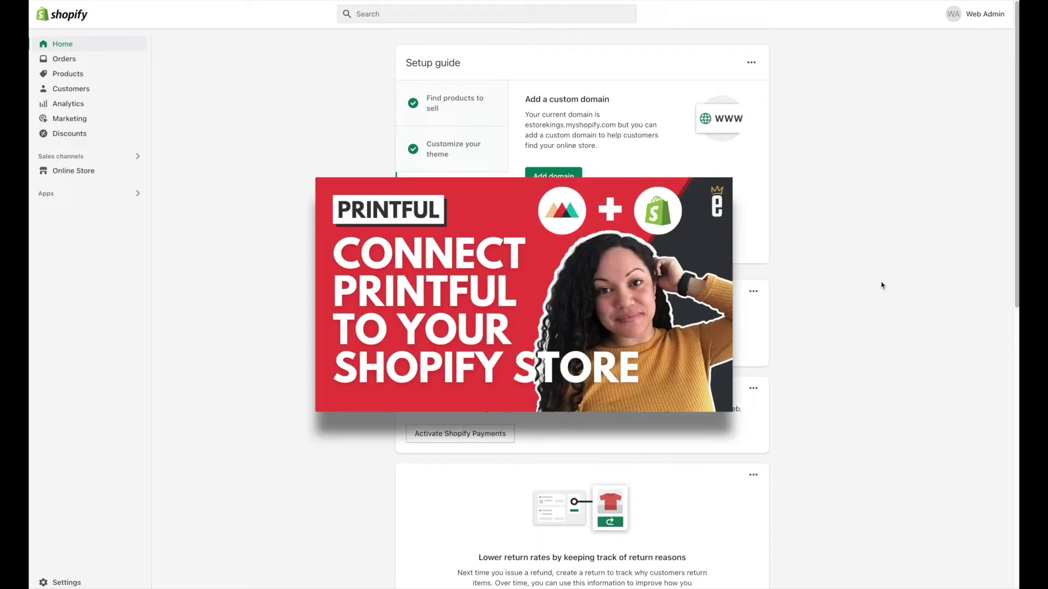
- Launch the Printful: Print on Demand app from Shopify's installed apps list
{"action": "left_click", "coordinate": [882, 279]}
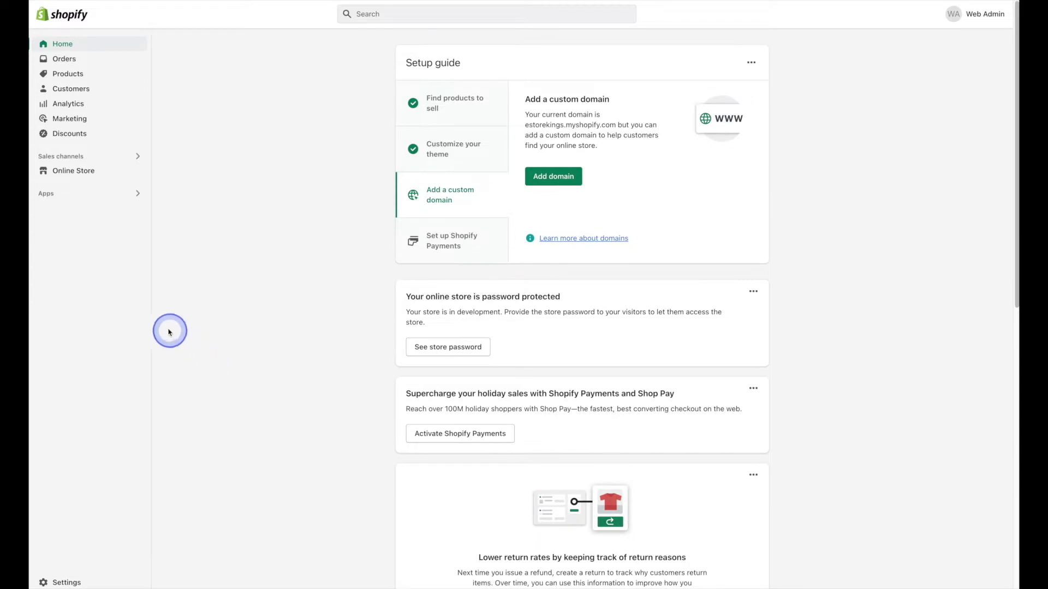
{"action": "left_click", "coordinate": [97, 198]}
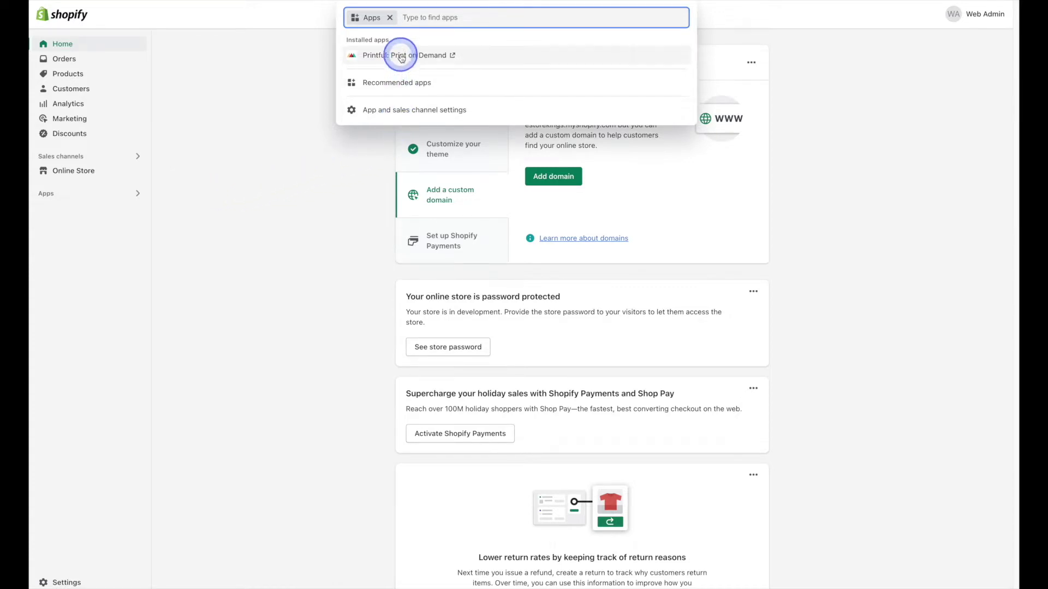
{"action": "left_click", "coordinate": [429, 55]}
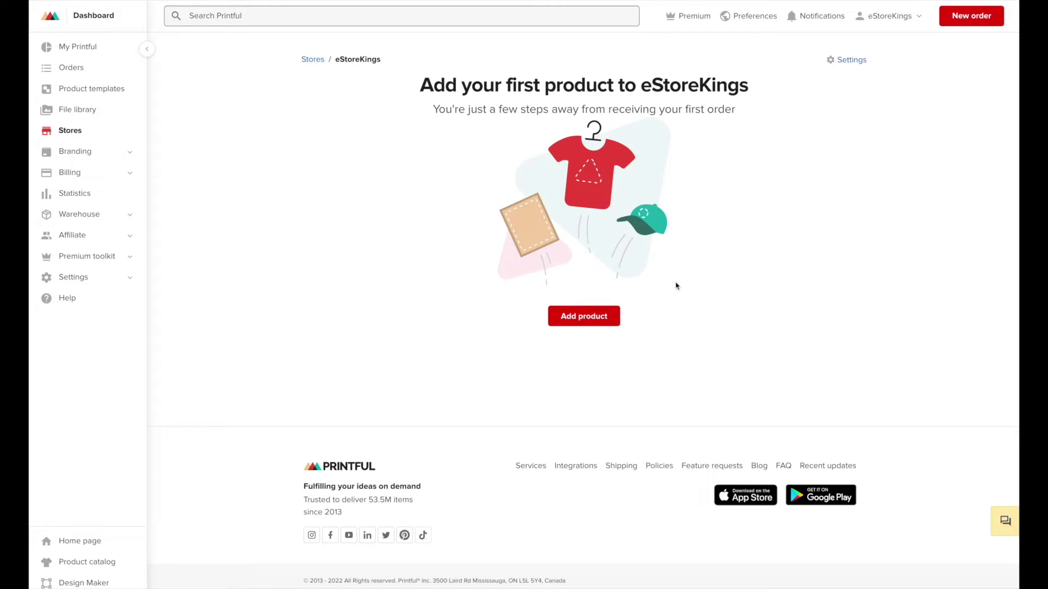
- Start adding a first product and browse the Men's clothing T-shirts category
{"action": "left_click", "coordinate": [611, 318]}
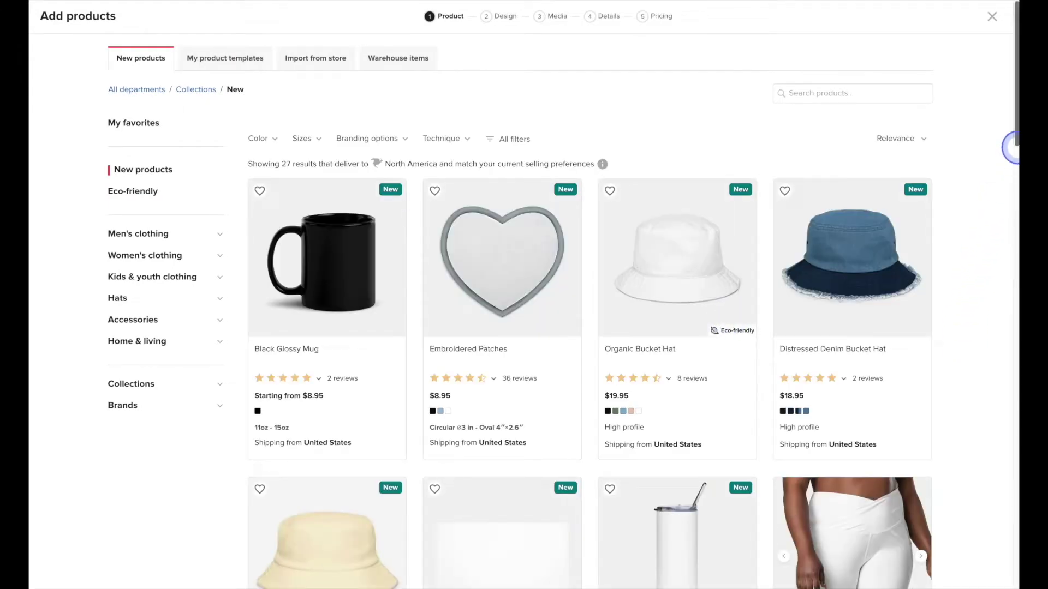
{"action": "mouse_move", "coordinate": [1015, 143]}
{"action": "left_mouse_down"}
{"action": "mouse_move", "coordinate": [1015, 261]}
{"action": "mouse_move", "coordinate": [1011, 139]}
{"action": "left_mouse_up"}
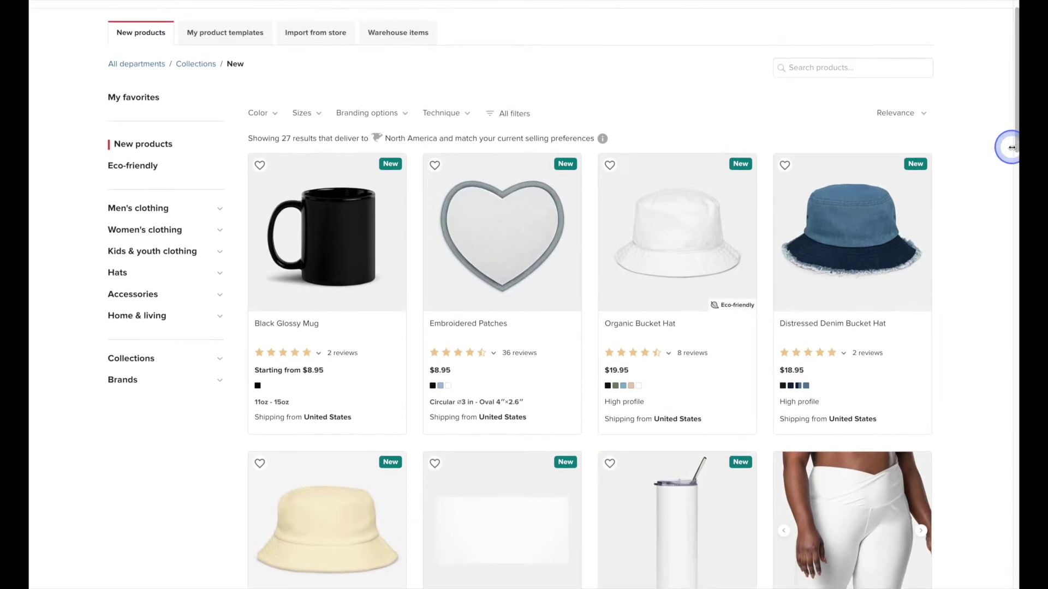
{"action": "scroll", "coordinate": [1011, 187], "scroll_direction": "up", "scroll_amount": 1}
{"action": "left_click", "coordinate": [220, 236]}
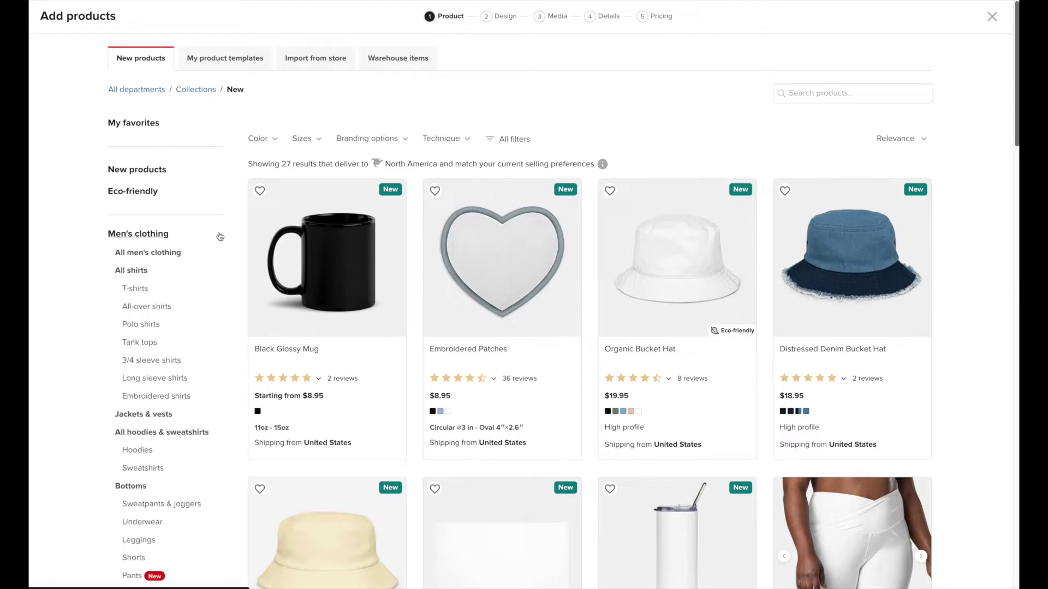
{"action": "left_click", "coordinate": [134, 289]}
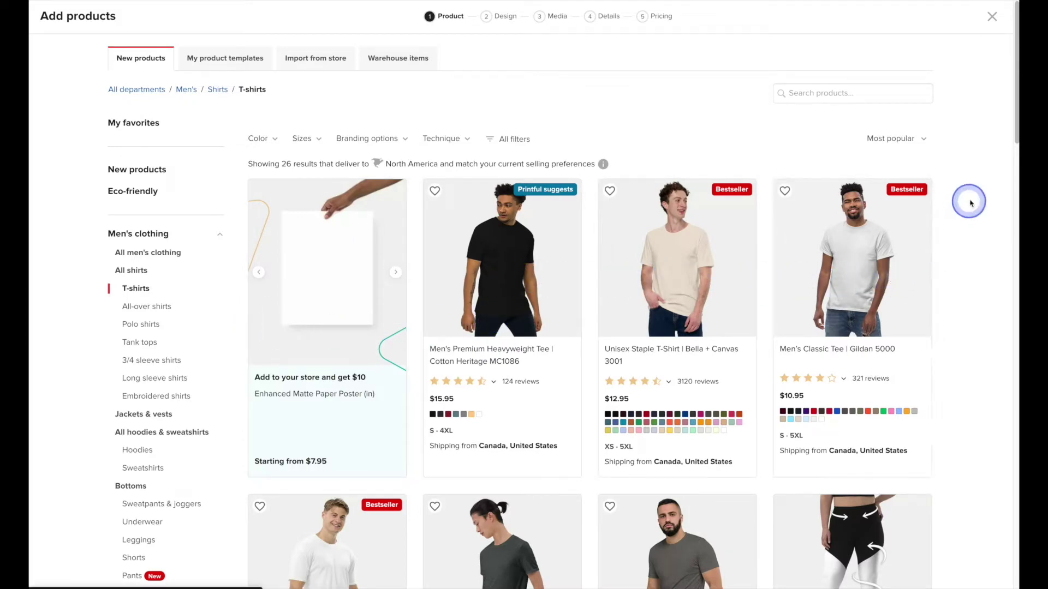
- Filter the product catalogue to the Sportswear collection
{"action": "left_click_drag", "start_coordinate": [1011, 117], "coordinate": [1014, 215]}
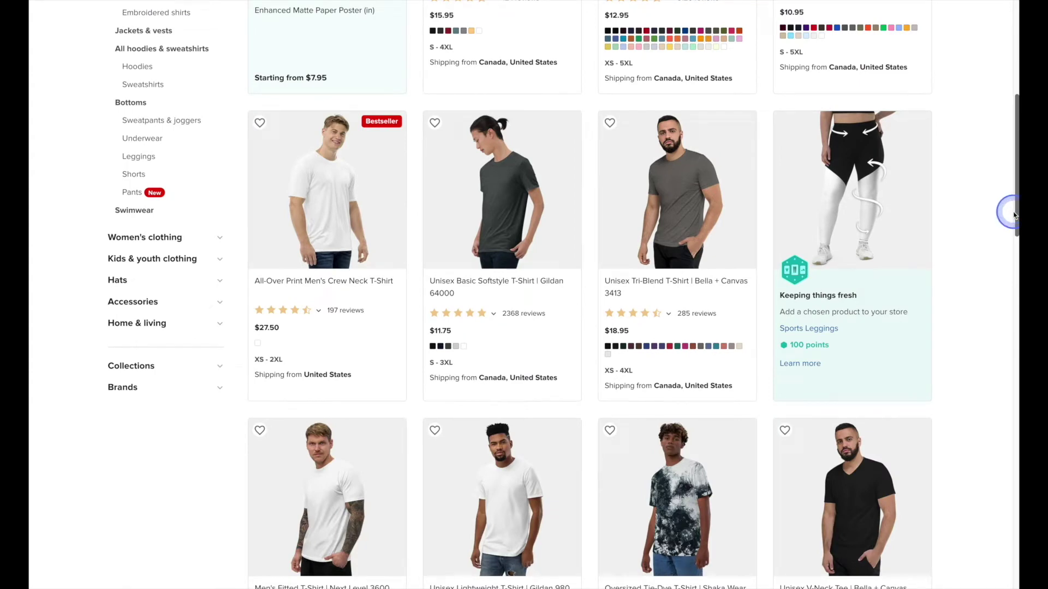
{"action": "left_click", "coordinate": [221, 381]}
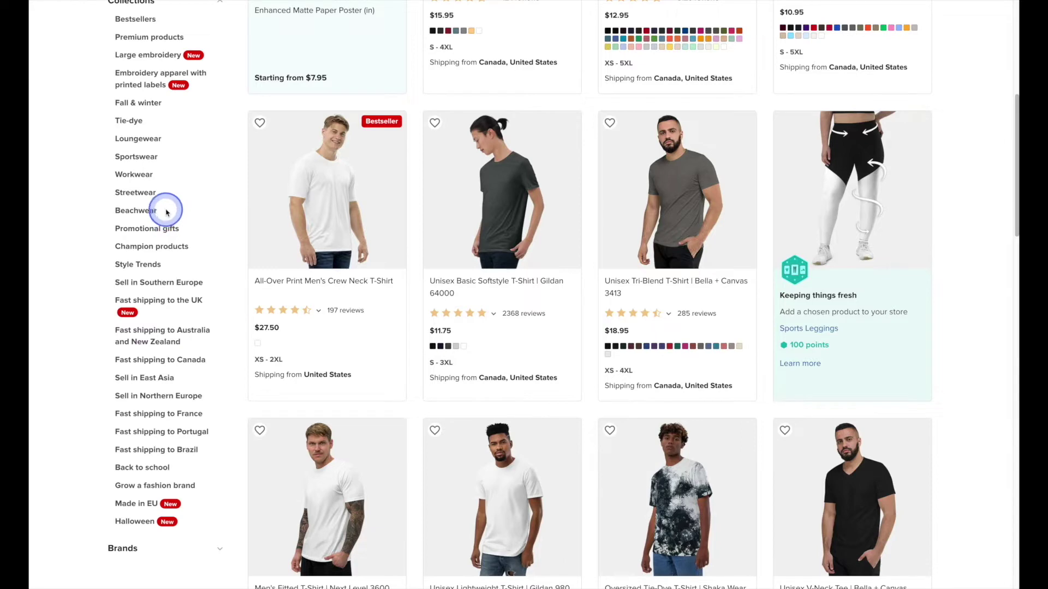
{"action": "left_click", "coordinate": [134, 157]}
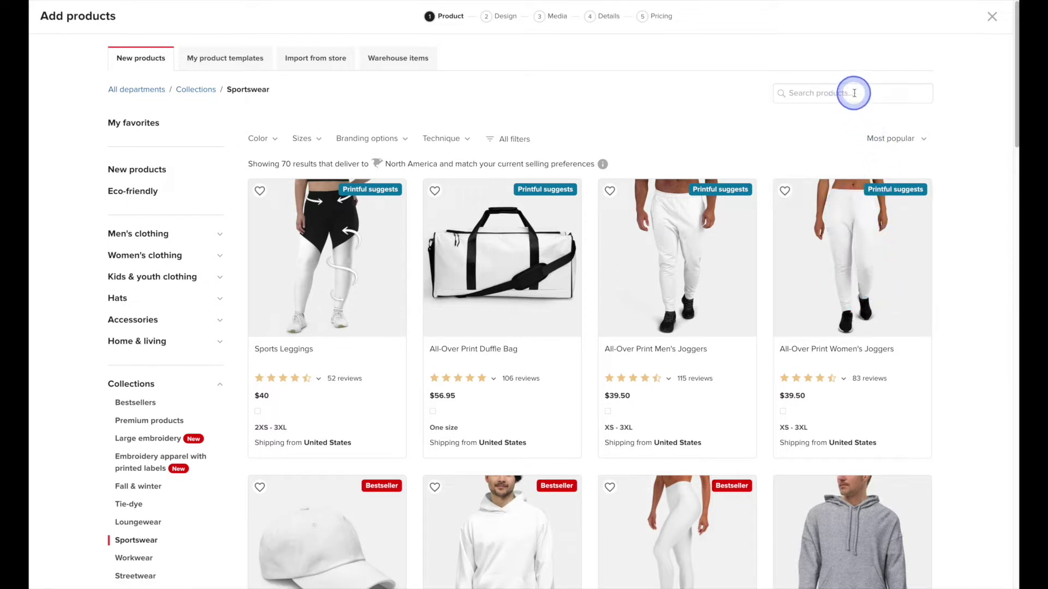
- Search the catalogue for 'sweatshirt' and choose the Unisex Premium Sweatshirt | Cotton Heritage M2480
{"action": "left_click", "coordinate": [875, 94]}
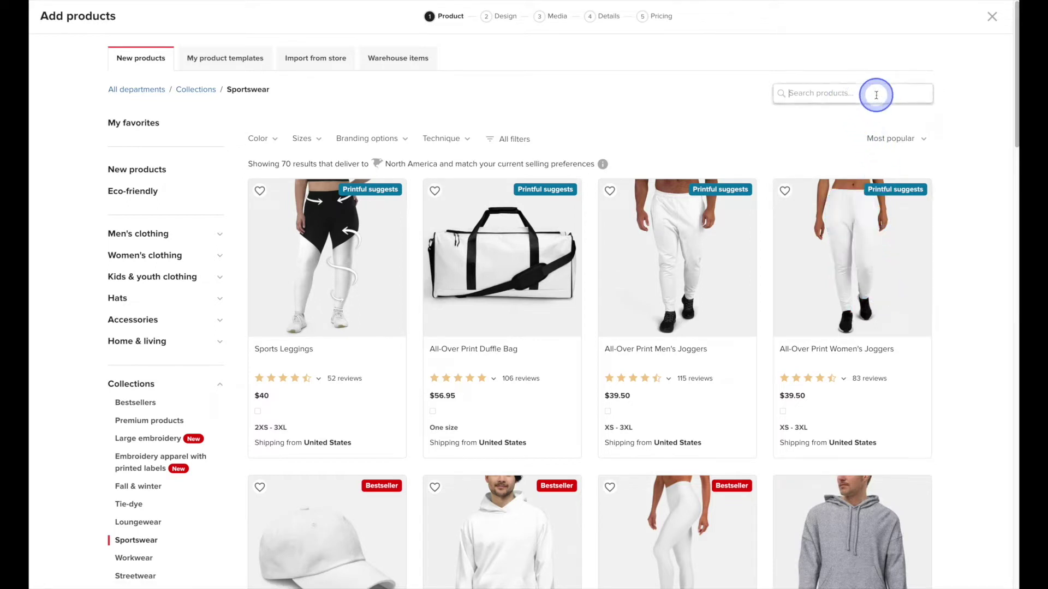
{"action": "type", "text": "sweatshirt"}
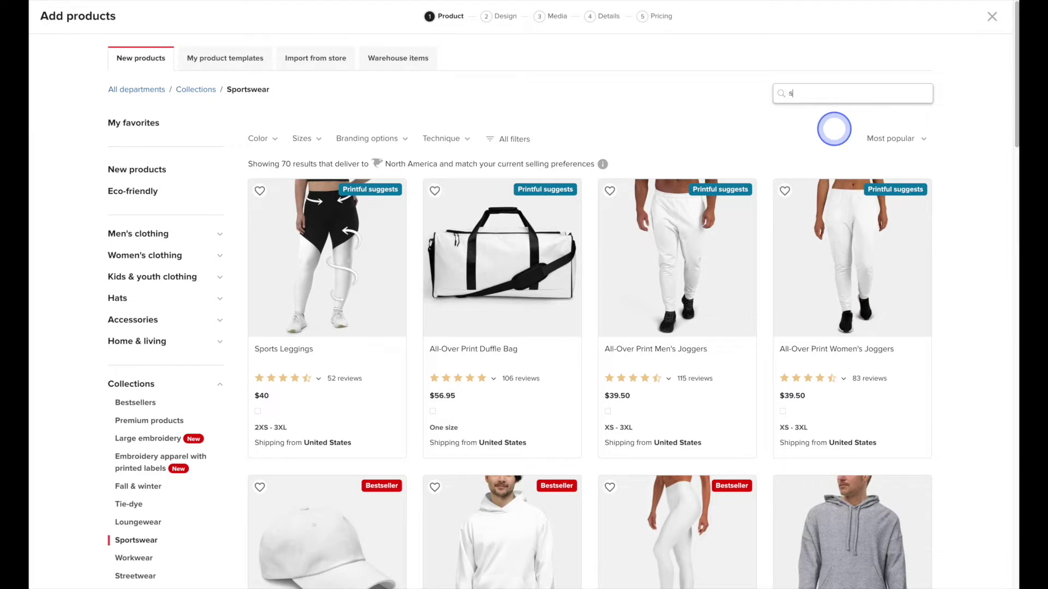
{"action": "key", "text": "Return"}
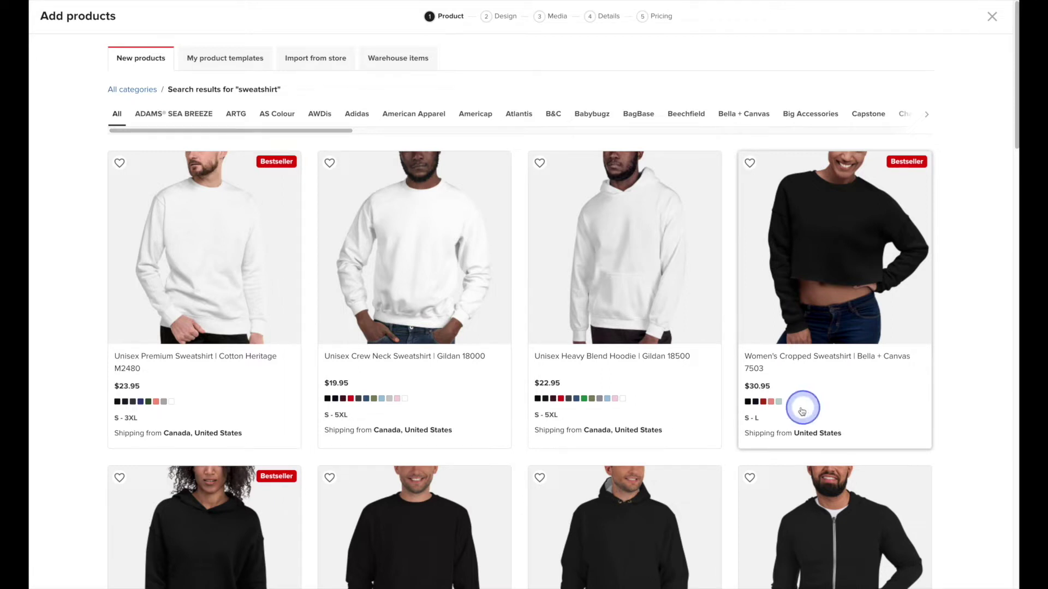
{"action": "left_click", "coordinate": [239, 210]}
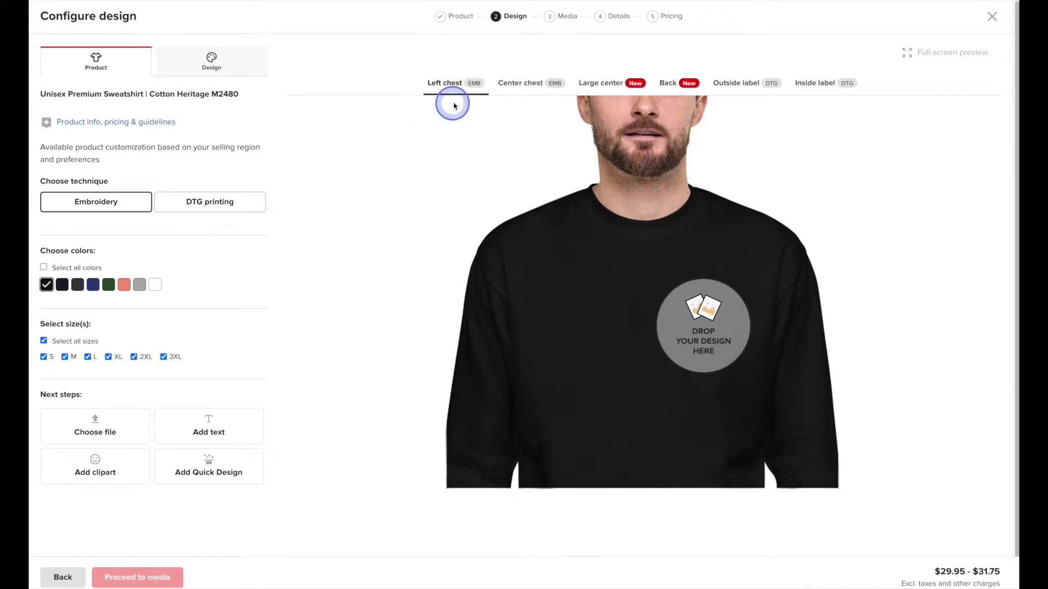
- Change the sweatshirt's technique from Embroidery to DTG printing on the Center chest placement
{"action": "left_click", "coordinate": [558, 89]}
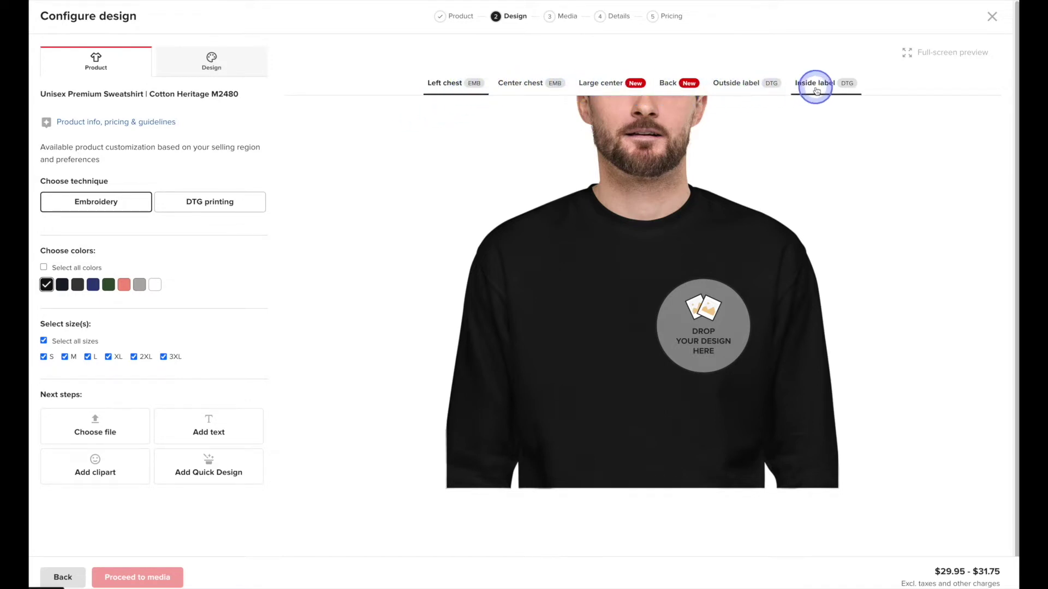
{"action": "left_click", "coordinate": [534, 89]}
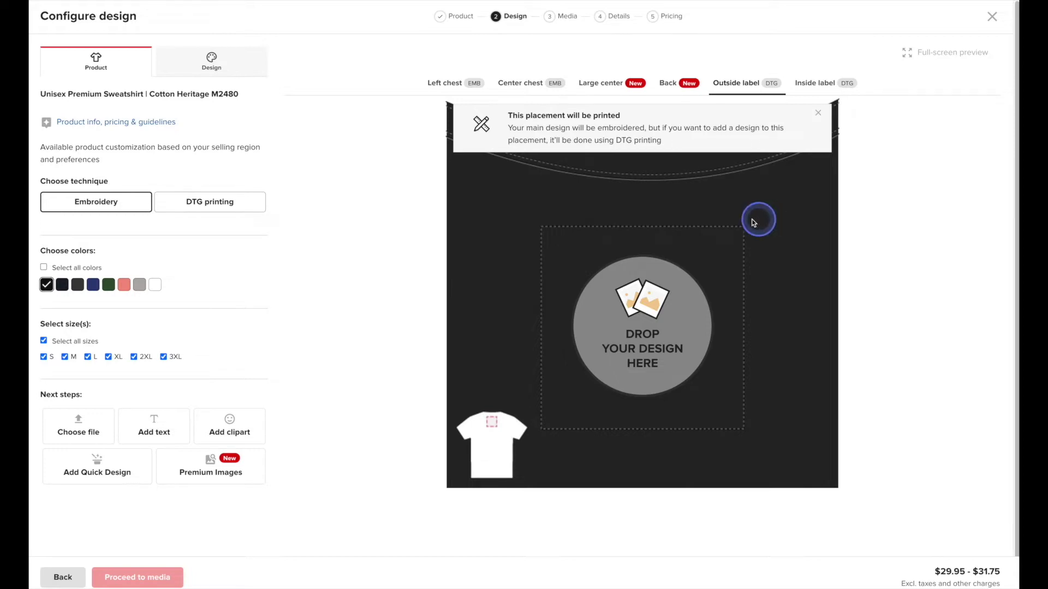
{"action": "left_click", "coordinate": [237, 210]}
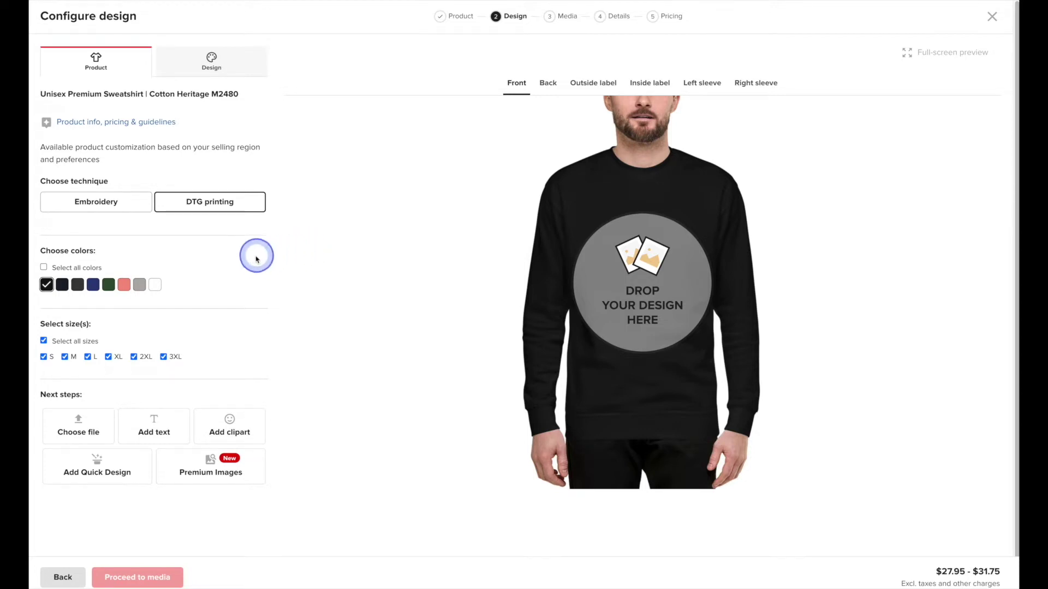
- Select all sweatshirt colours, briefly toggling Dusty Rose, Forest Green and Team Royal
{"action": "left_click", "coordinate": [63, 269]}
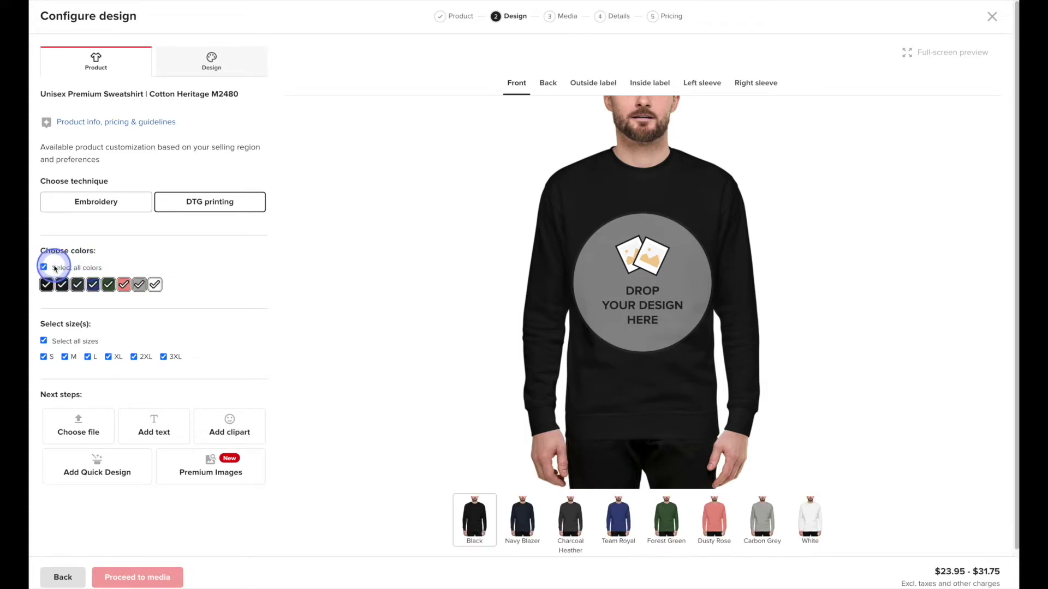
{"action": "left_click", "coordinate": [124, 284]}
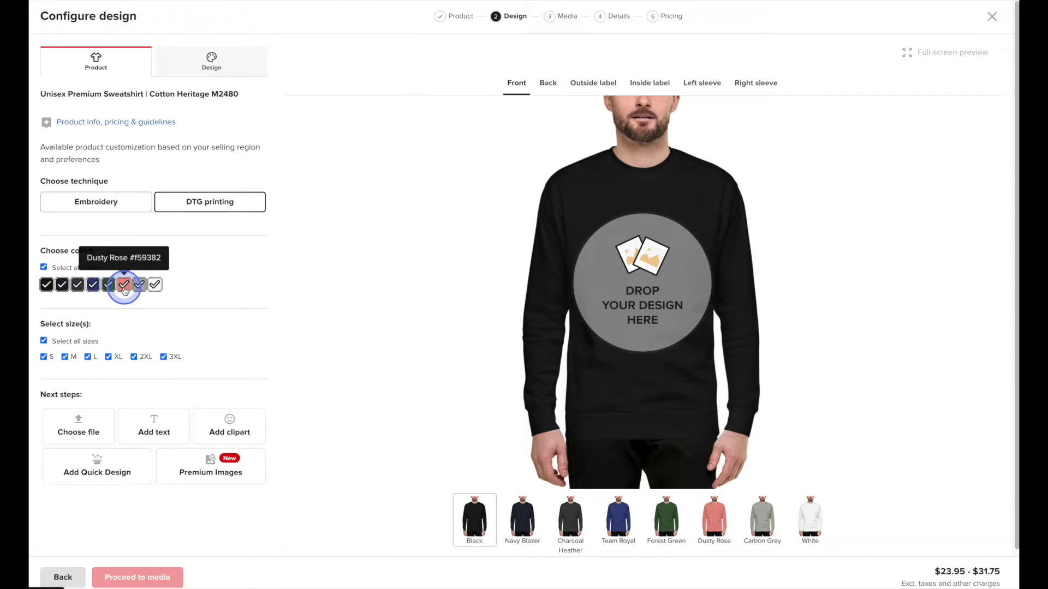
{"action": "left_click", "coordinate": [108, 284]}
{"action": "left_click", "coordinate": [93, 284]}
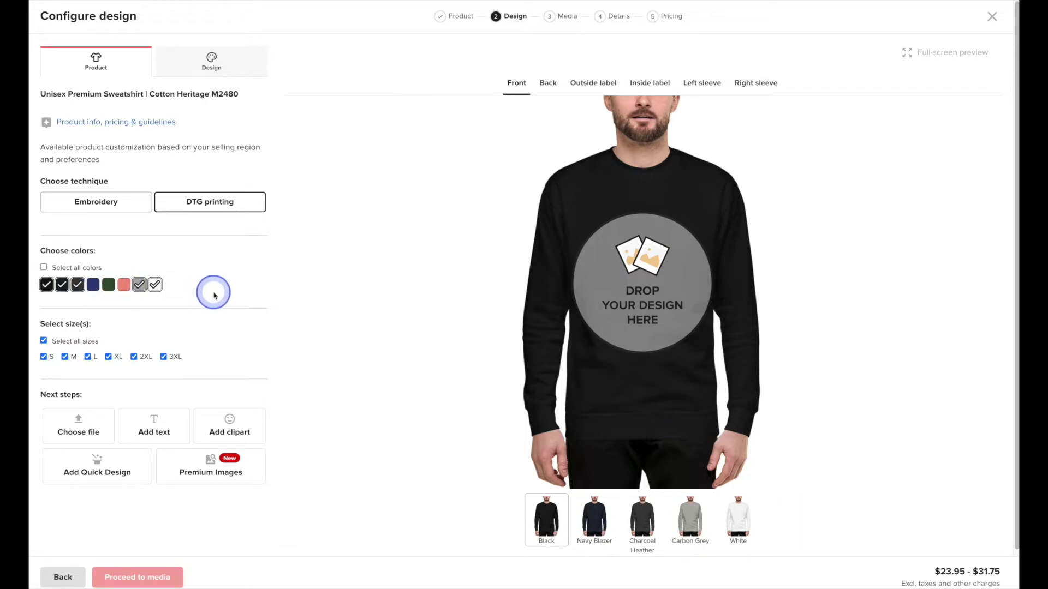
{"action": "left_click", "coordinate": [93, 284]}
{"action": "left_click", "coordinate": [109, 284]}
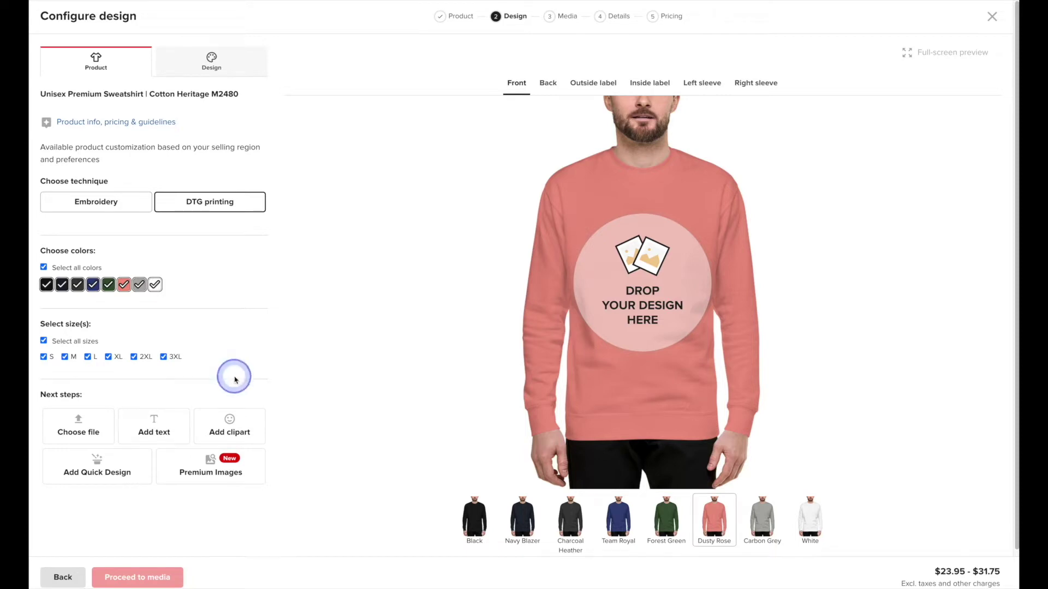
- Preview the sweatshirt in Forest Green, Team Royal, Charcoal Heather and Navy Blazer
{"action": "mouse_move", "coordinate": [452, 503]}
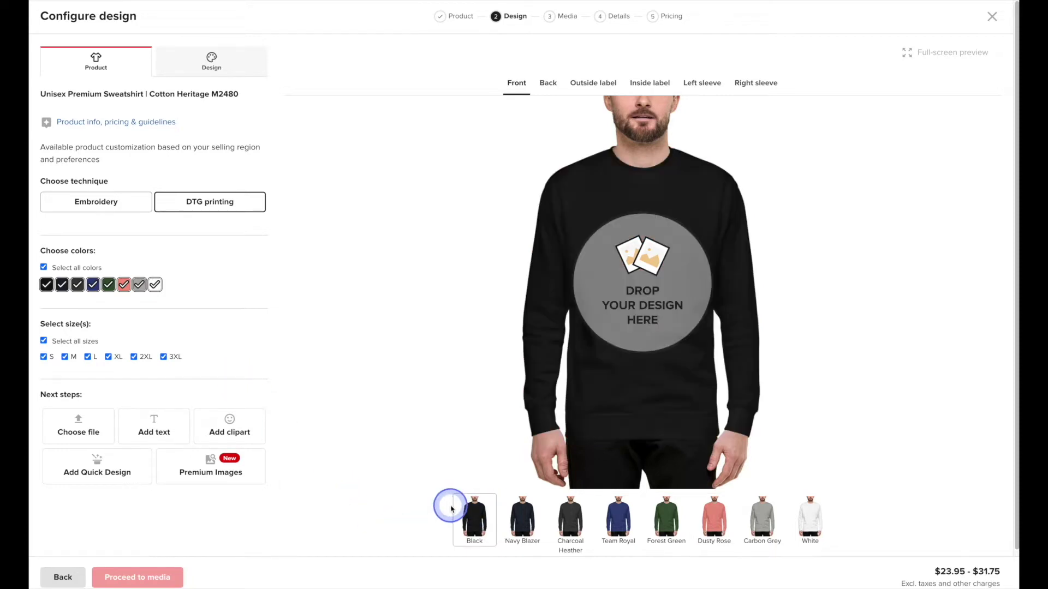
{"action": "left_click", "coordinate": [662, 519]}
{"action": "left_click", "coordinate": [624, 521]}
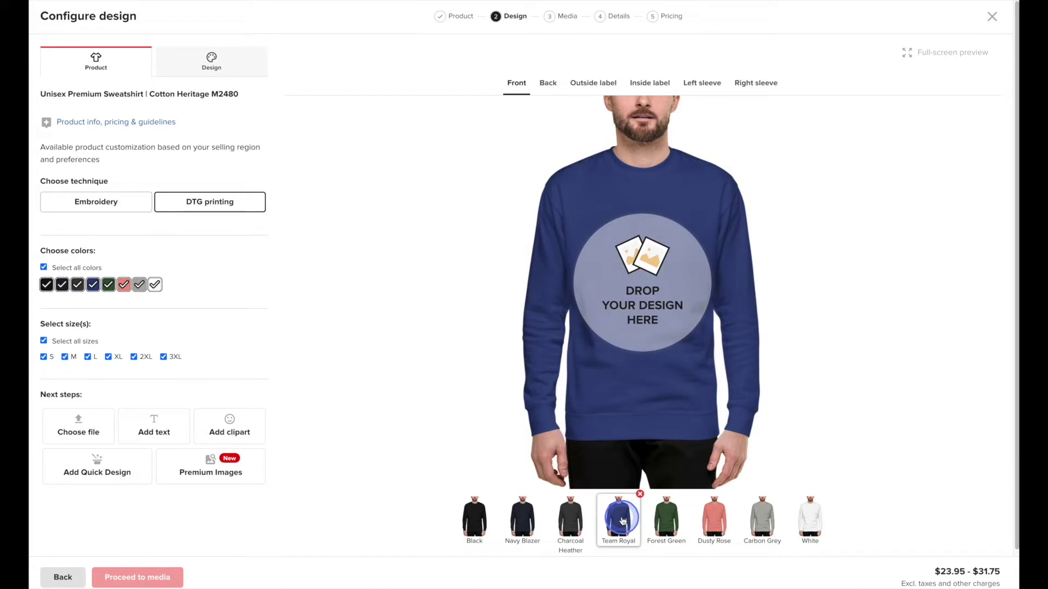
{"action": "left_click", "coordinate": [570, 518]}
{"action": "left_click", "coordinate": [523, 522]}
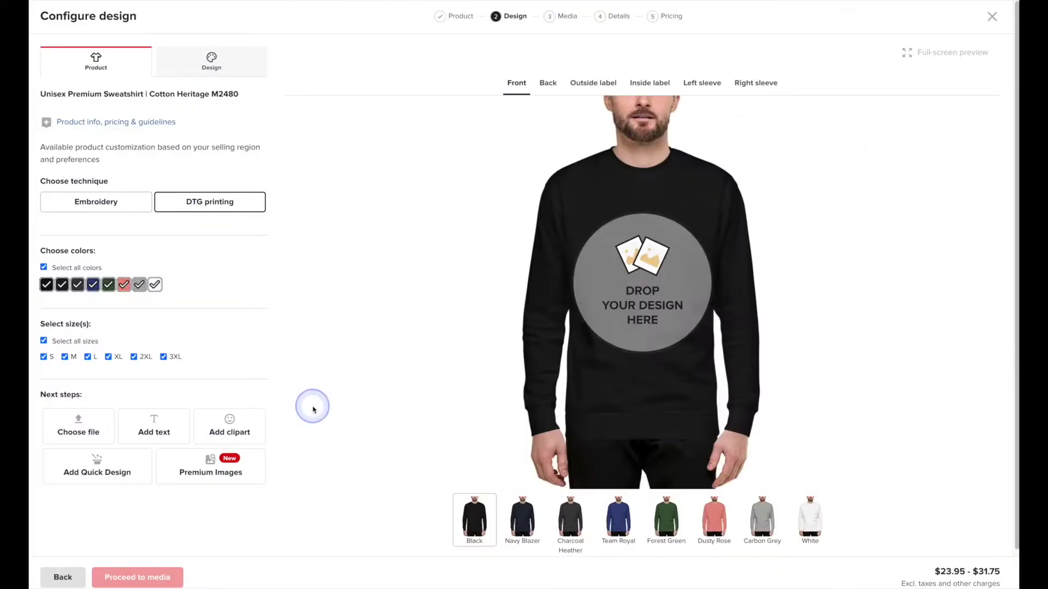
- Upload graphic.png and place the Dad Joke Champion design on the sweatshirt front
{"action": "left_click", "coordinate": [83, 432]}
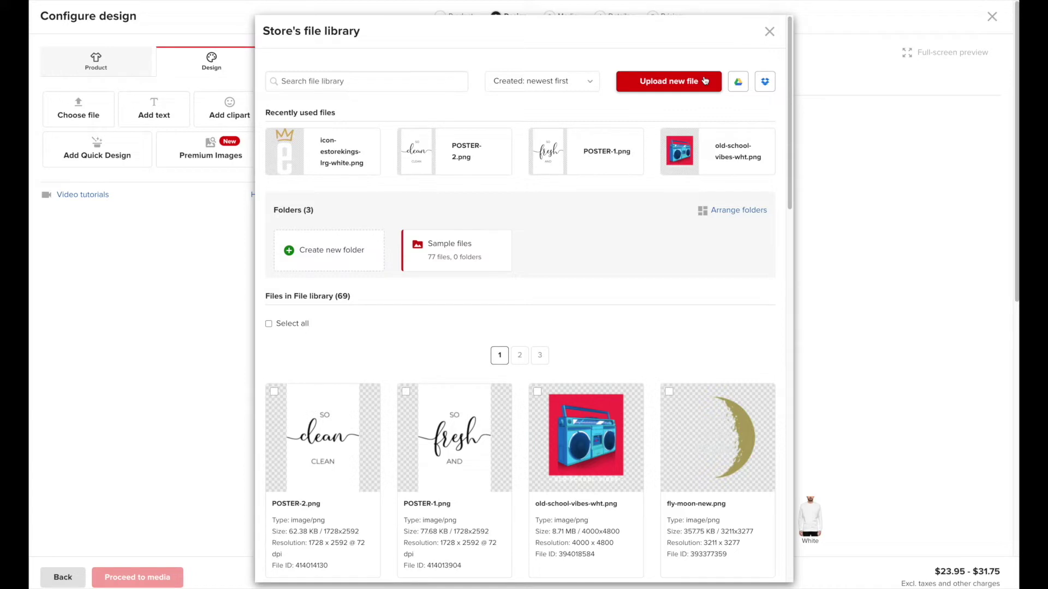
{"action": "left_click", "coordinate": [580, 288]}
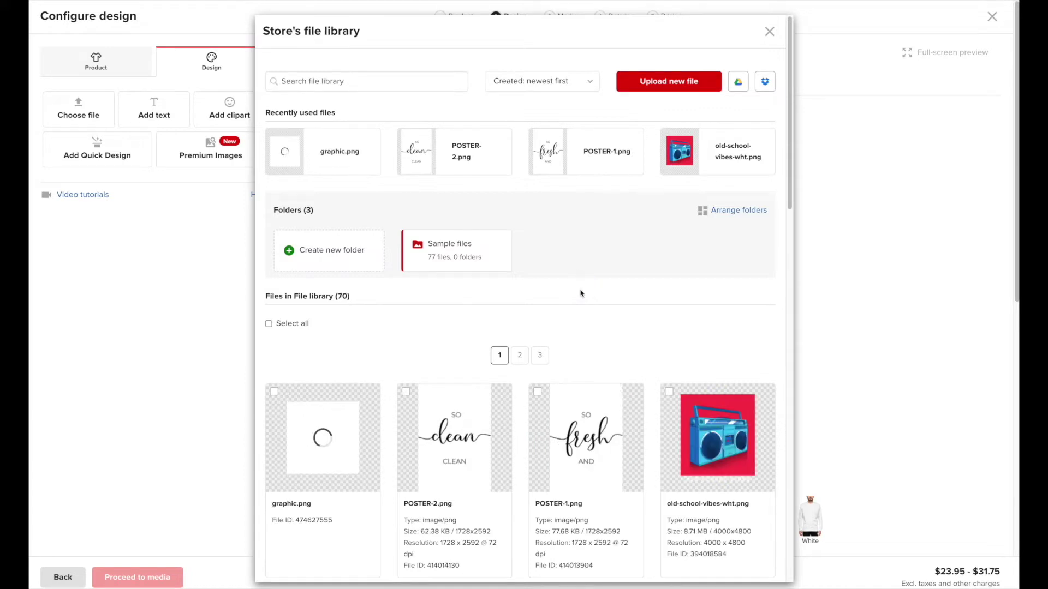
{"action": "left_click", "coordinate": [585, 310]}
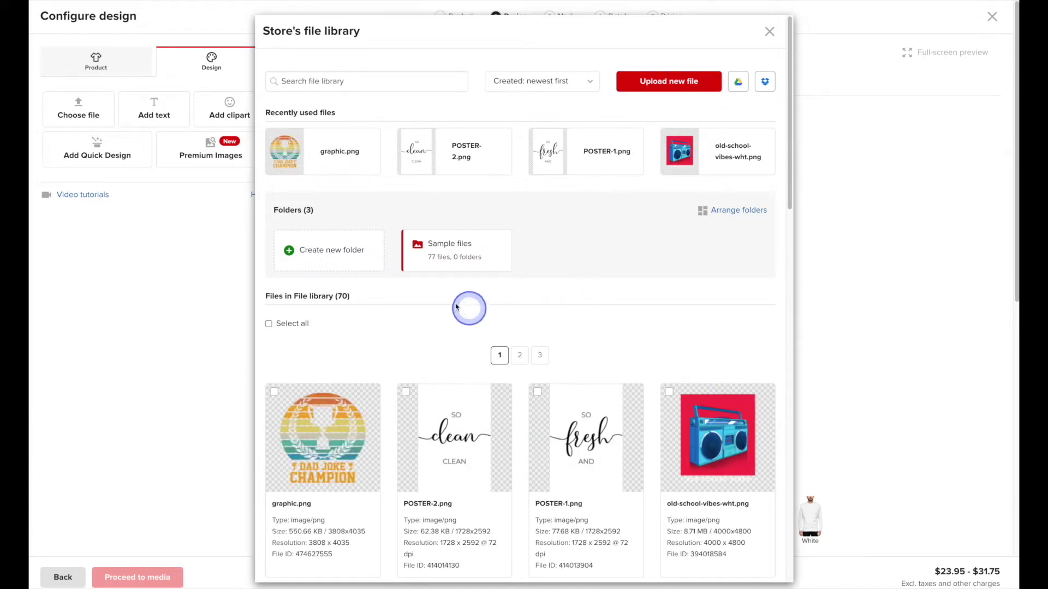
{"action": "mouse_move", "coordinate": [304, 154]}
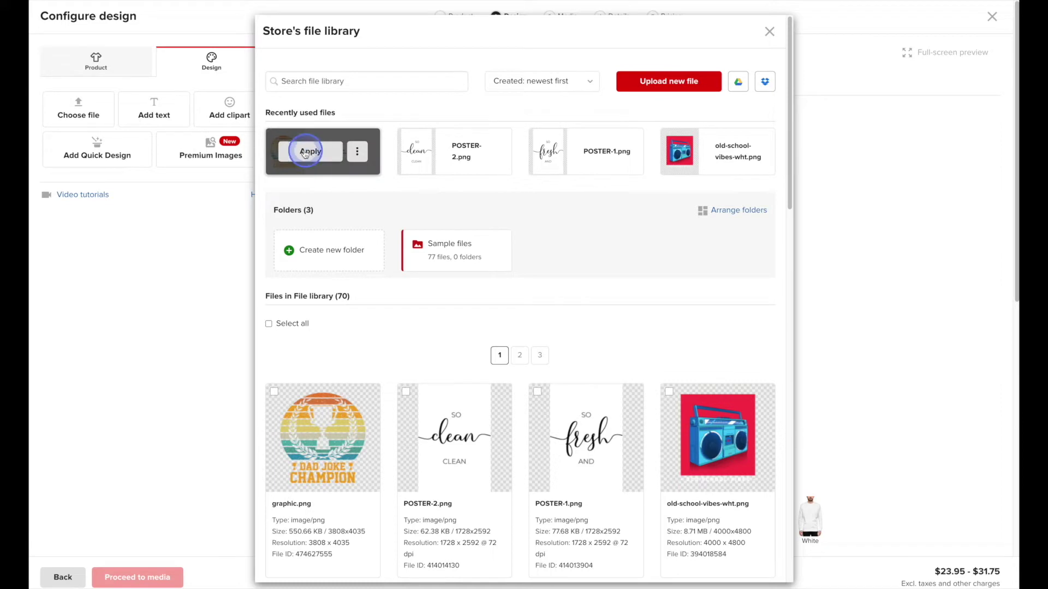
{"action": "left_click", "coordinate": [334, 153]}
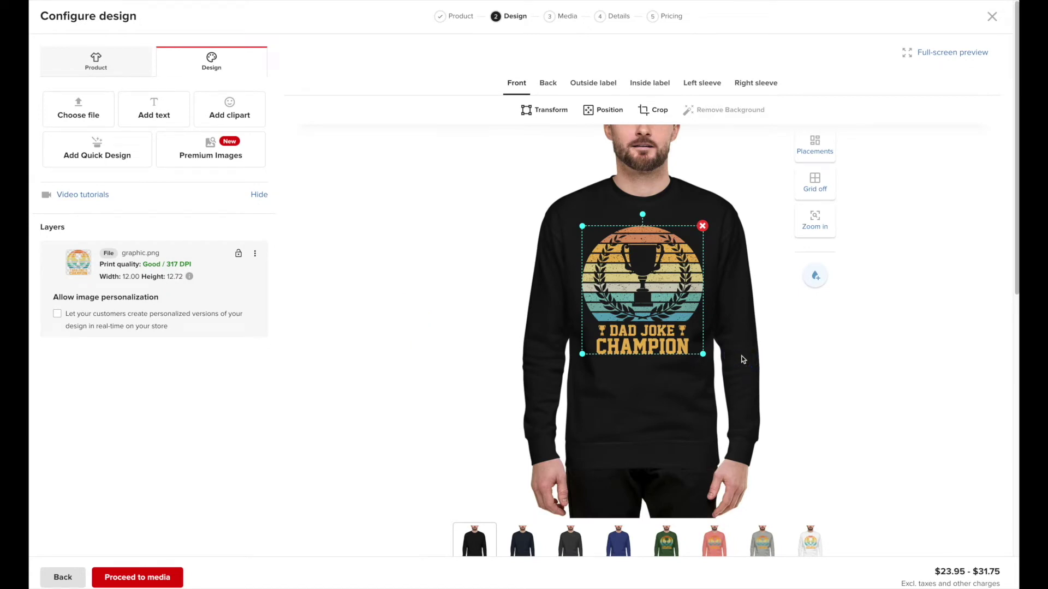
- Shrink the front graphic to 10.74 × 11.38 using the alignment grid
{"action": "left_click", "coordinate": [818, 193]}
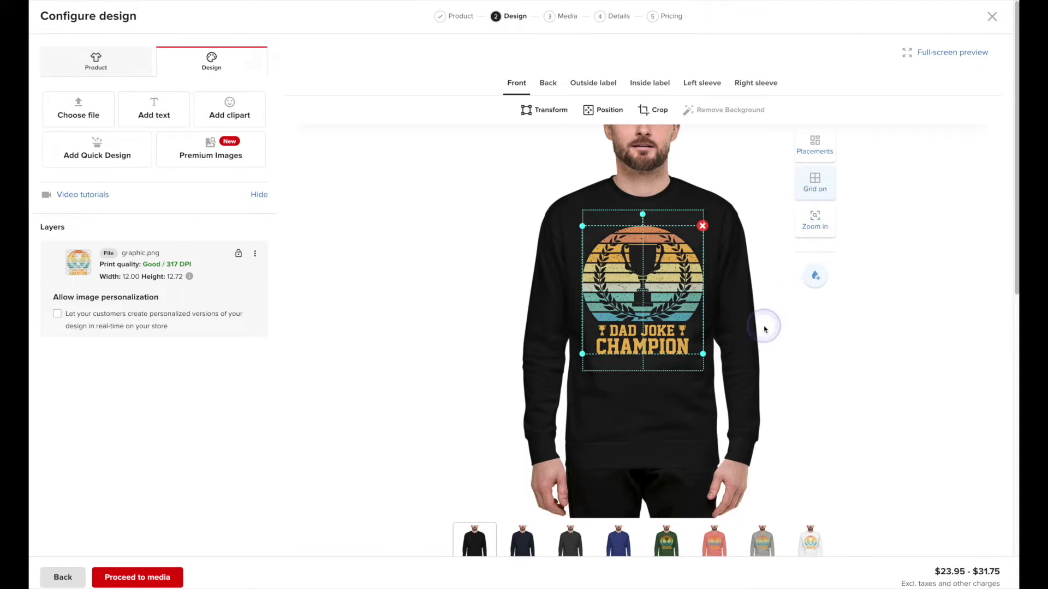
{"action": "left_click_drag", "start_coordinate": [703, 354], "coordinate": [674, 323]}
{"action": "left_click", "coordinate": [761, 363]}
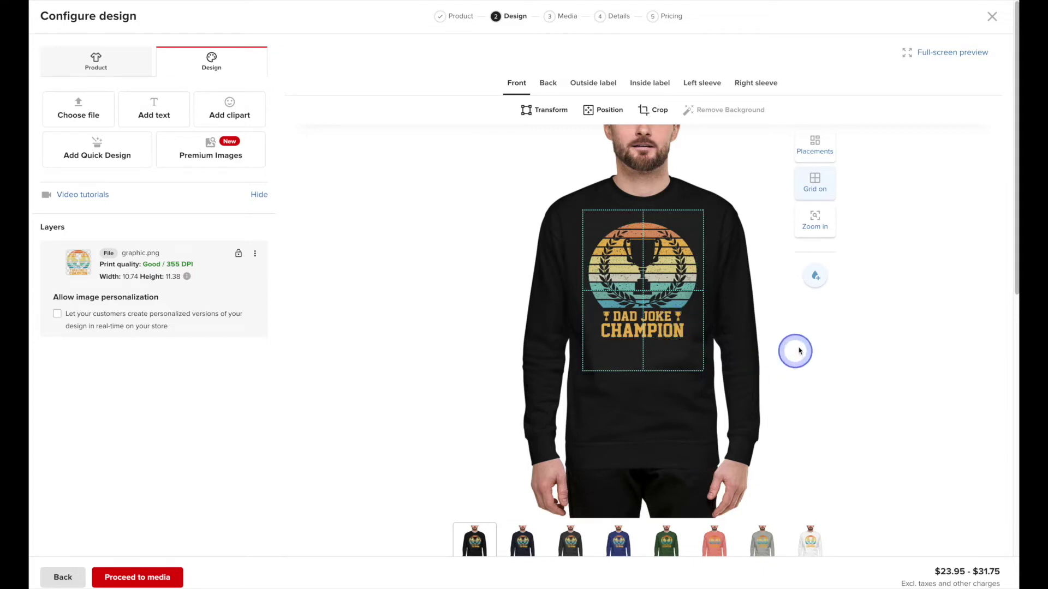
{"action": "left_click", "coordinate": [819, 177]}
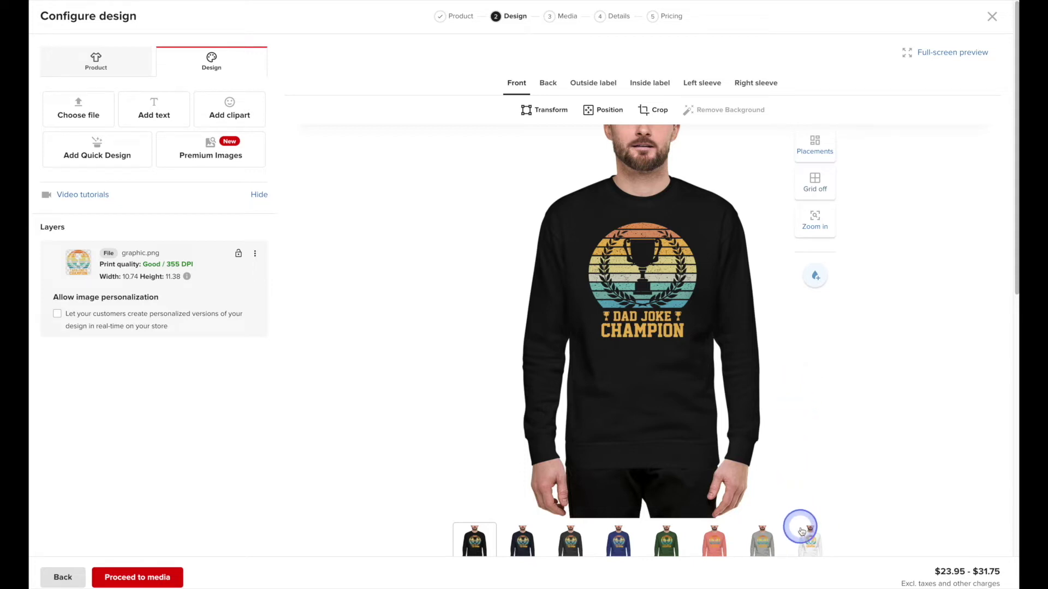
- Preview the design across colours and remove the grey and coral sweatshirt colours
{"action": "left_click", "coordinate": [810, 546]}
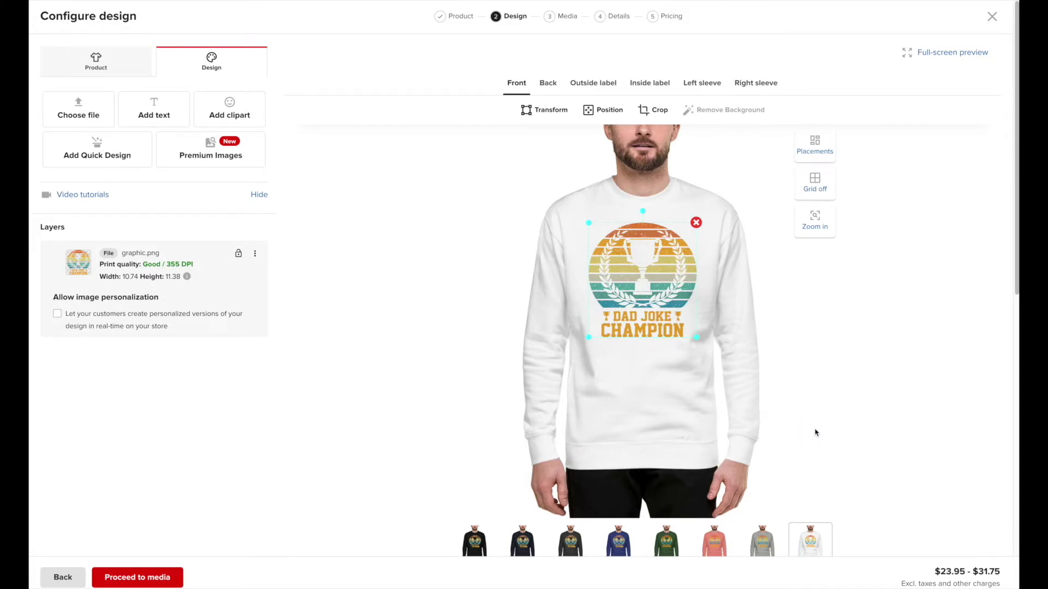
{"action": "left_click", "coordinate": [813, 434]}
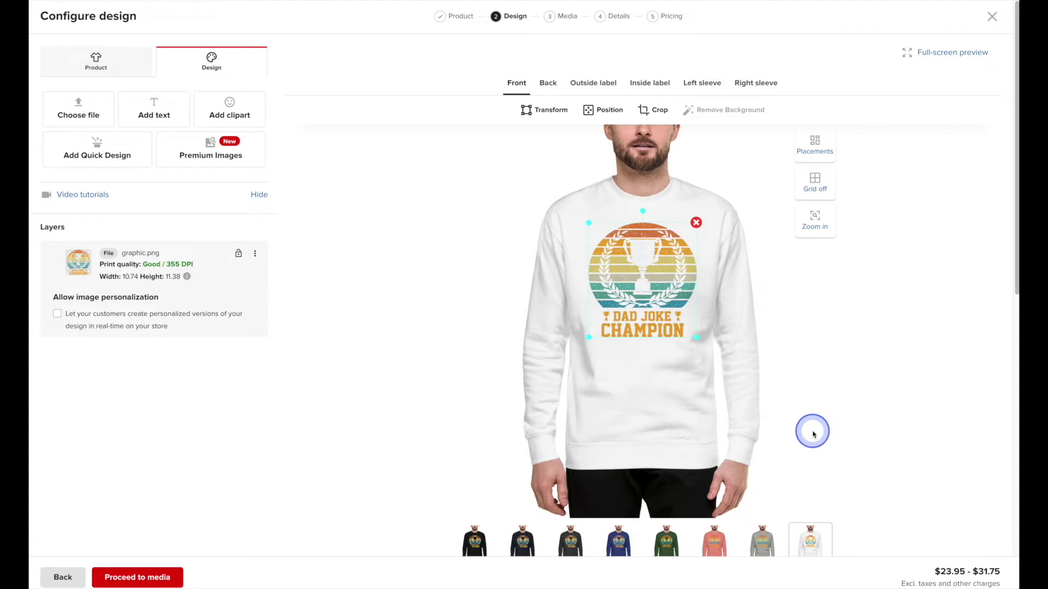
{"action": "mouse_move", "coordinate": [764, 542]}
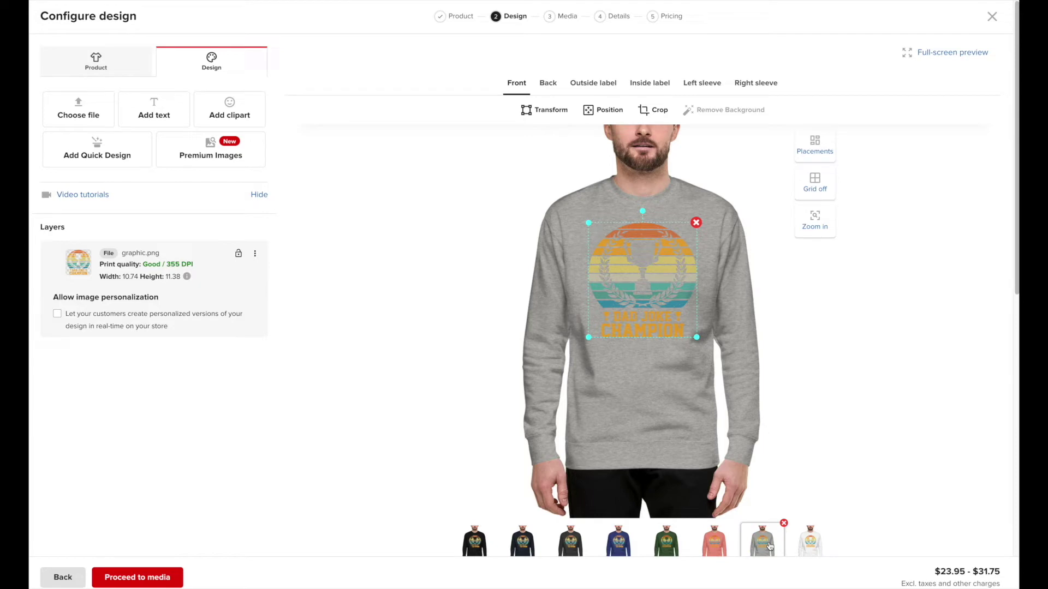
{"action": "left_click", "coordinate": [770, 546]}
{"action": "left_click", "coordinate": [784, 524]}
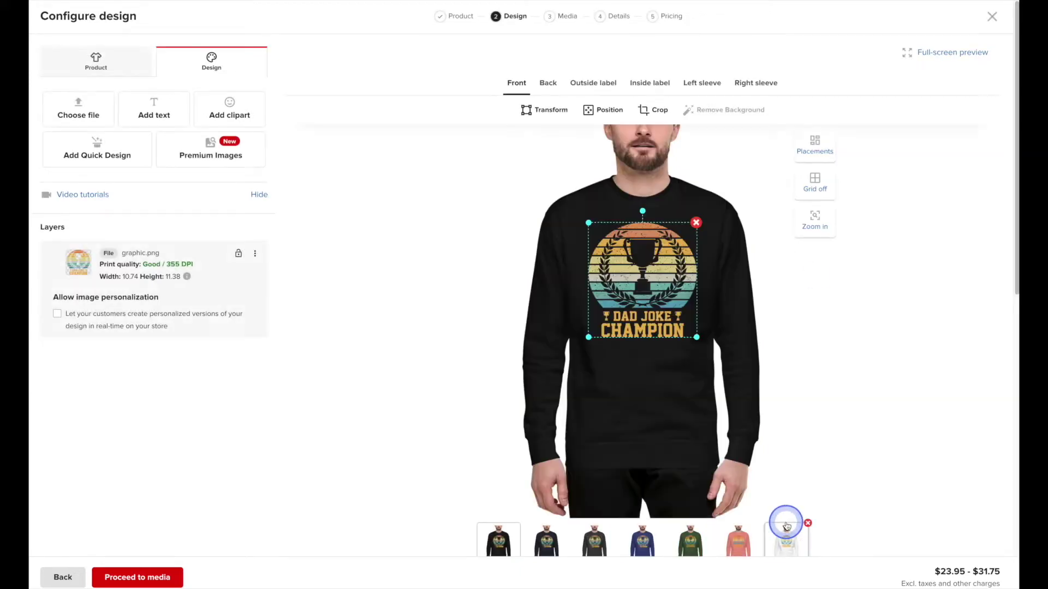
{"action": "left_click", "coordinate": [782, 542]}
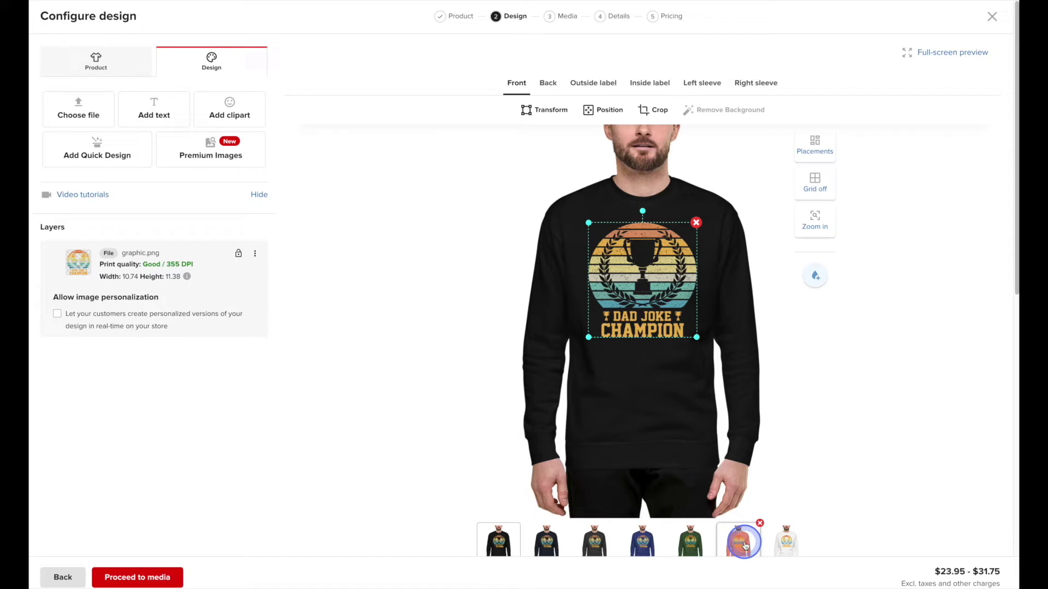
{"action": "left_click", "coordinate": [779, 543]}
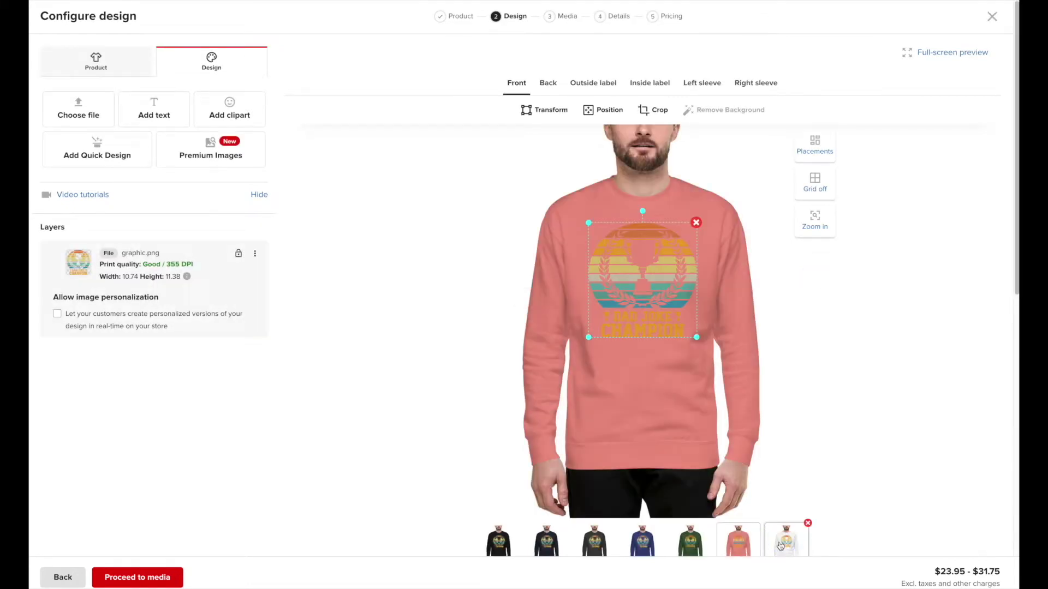
{"action": "left_click_drag", "start_coordinate": [780, 546], "coordinate": [760, 534]}
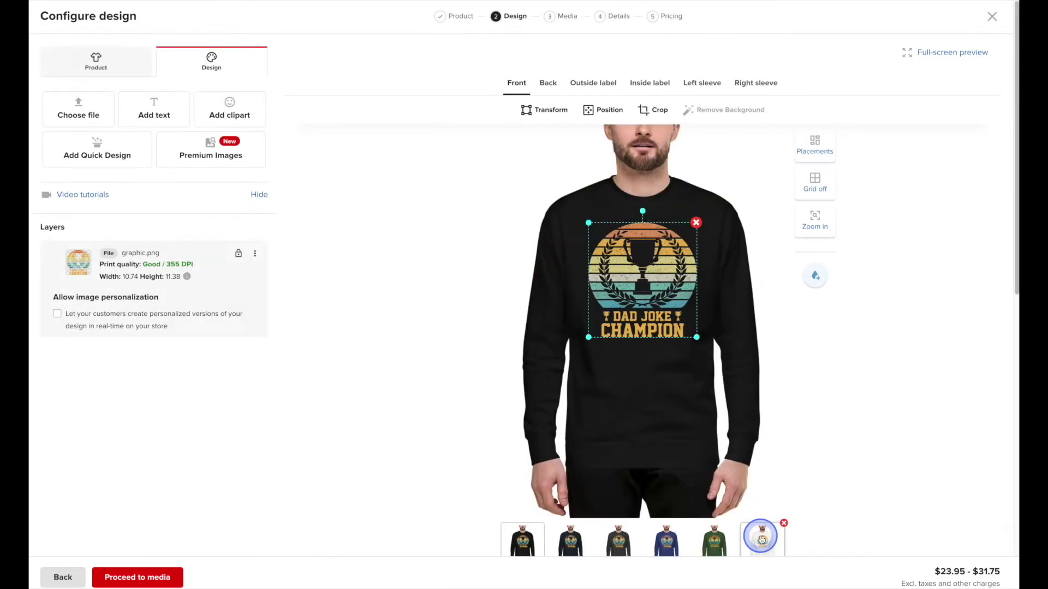
{"action": "left_click", "coordinate": [711, 542]}
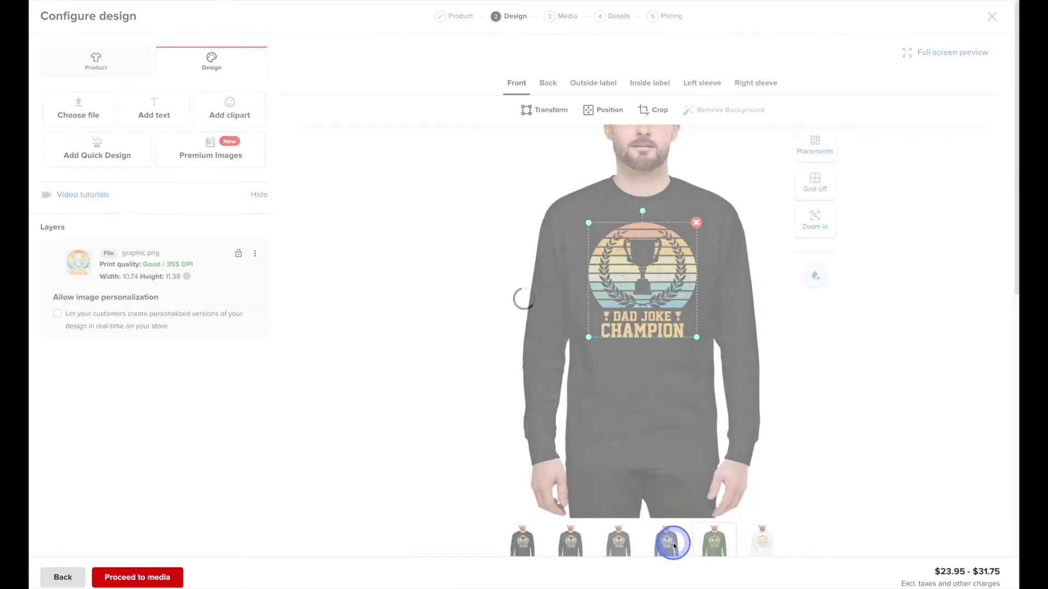
{"action": "left_click_drag", "start_coordinate": [675, 546], "coordinate": [524, 543]}
{"action": "left_click", "coordinate": [511, 452]}
{"action": "left_click", "coordinate": [511, 452]}
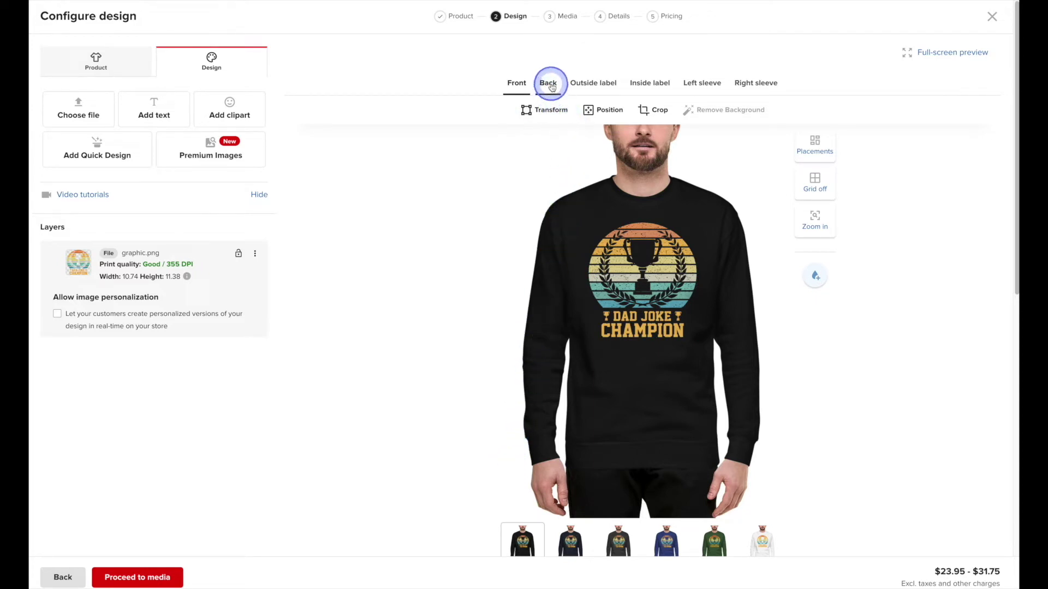
{"action": "left_click", "coordinate": [550, 85]}
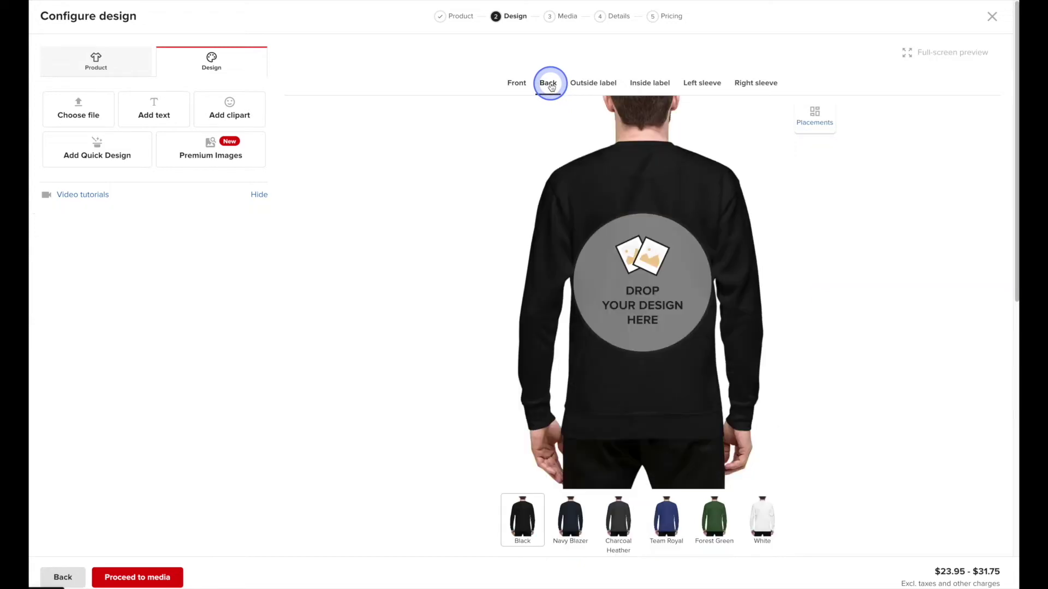
{"action": "left_click", "coordinate": [594, 82]}
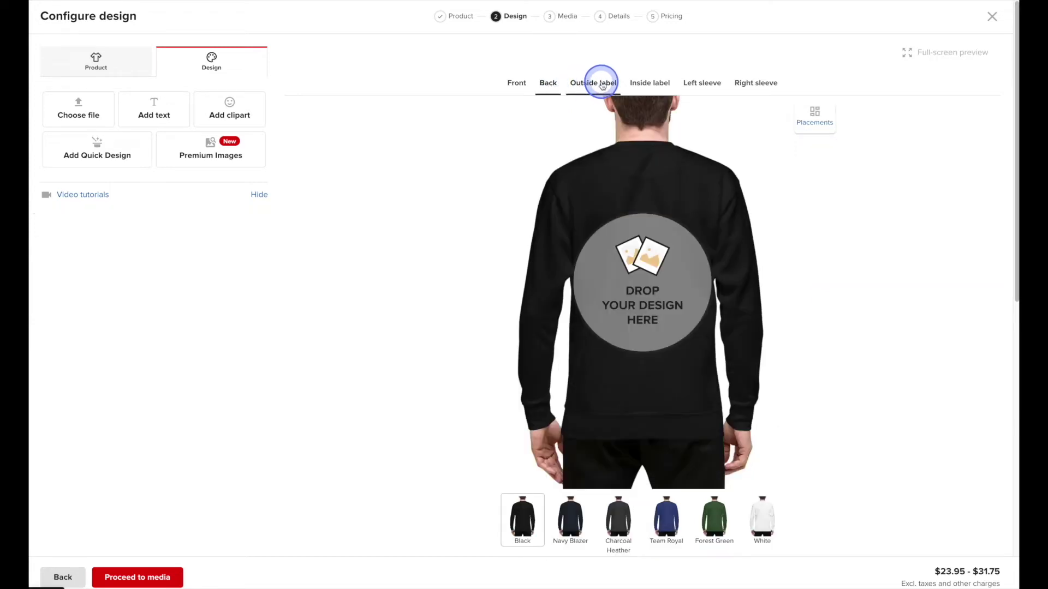
{"action": "left_click", "coordinate": [652, 83]}
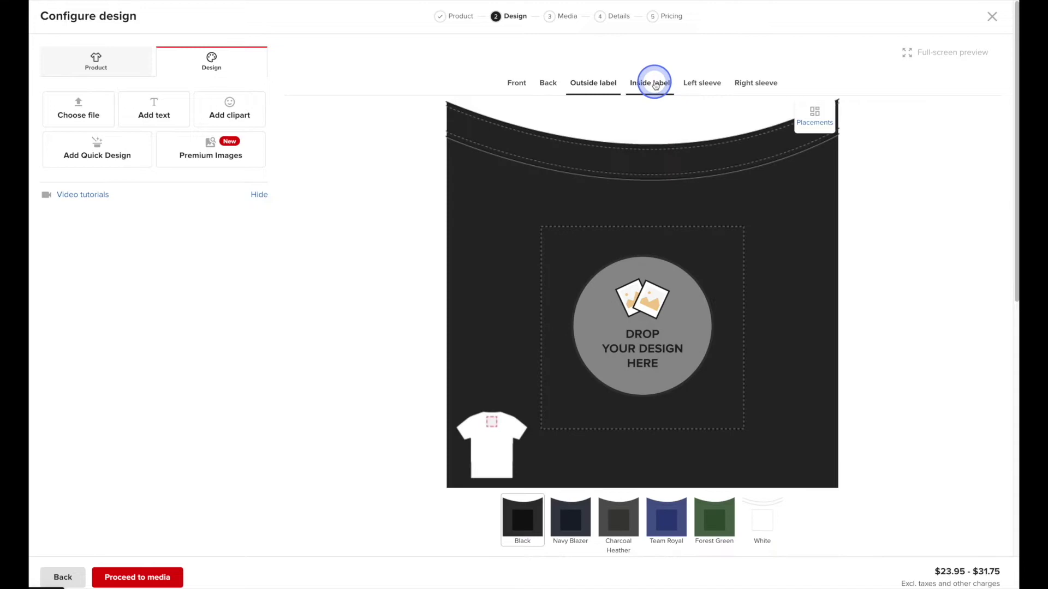
{"action": "left_click", "coordinate": [711, 83]}
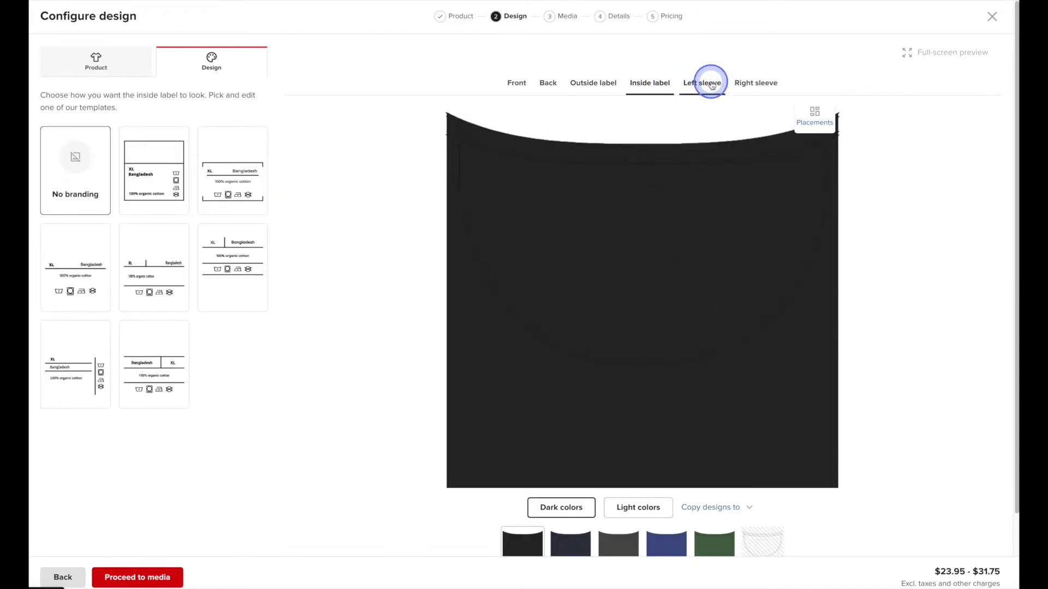
{"action": "left_click", "coordinate": [765, 86]}
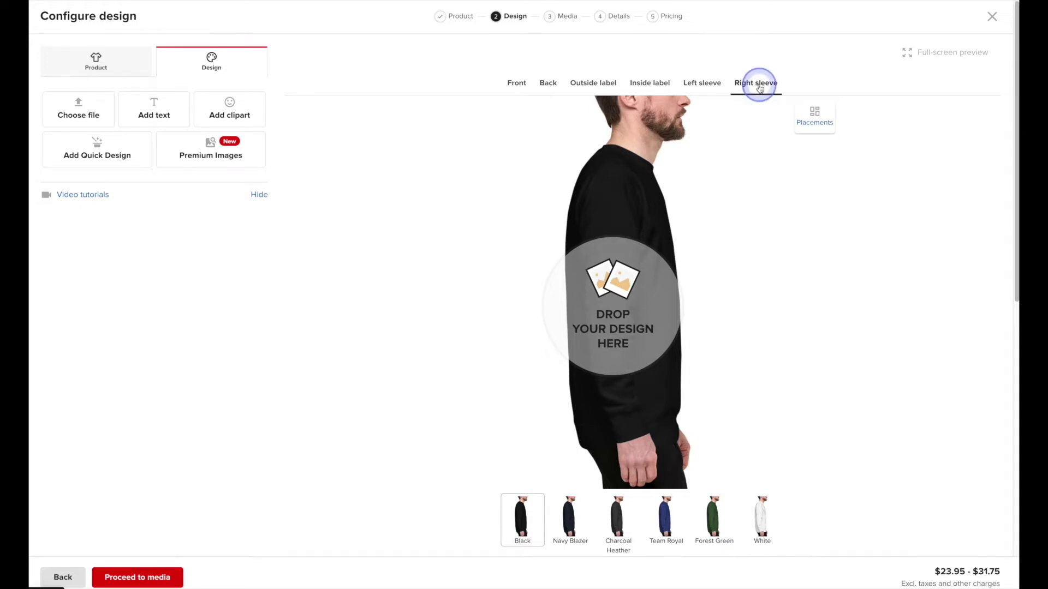
{"action": "left_click", "coordinate": [452, 352]}
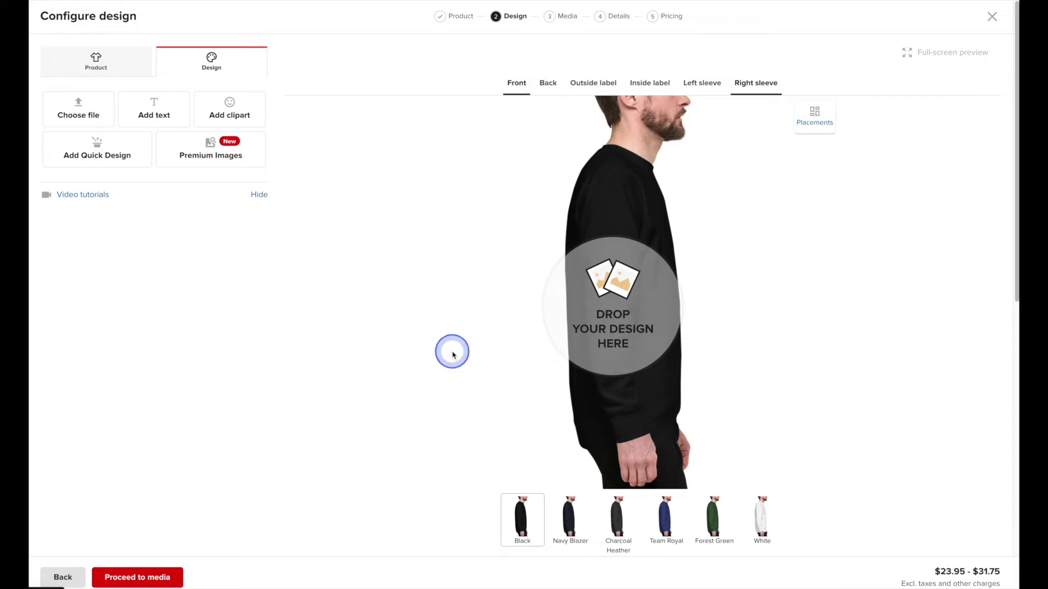
{"action": "left_click", "coordinate": [494, 264]}
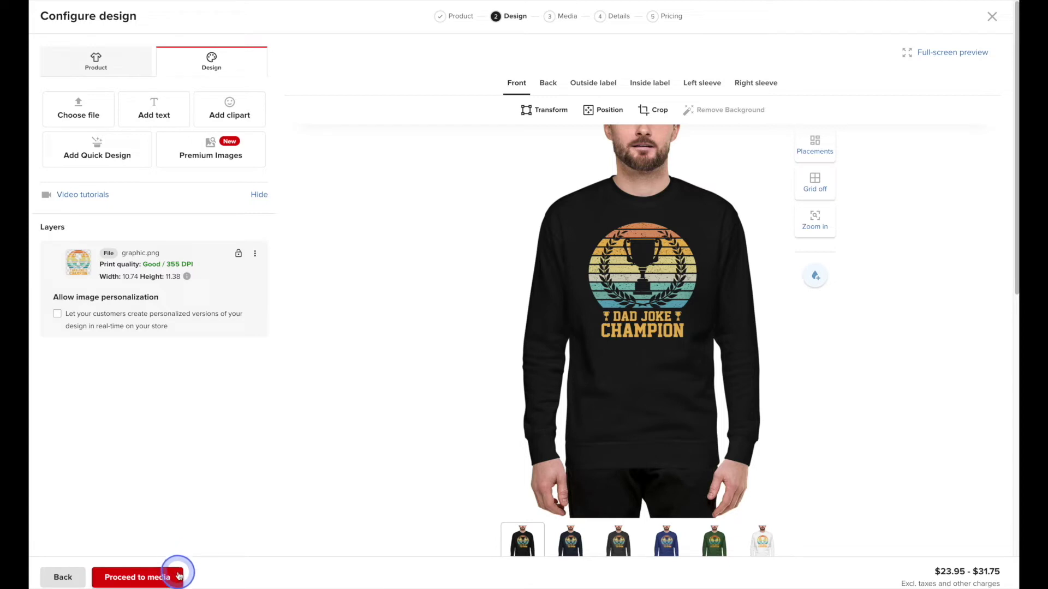
- Compare hanger and model mockups, keeping the flat black sweatshirt front as main image
{"action": "left_click", "coordinate": [178, 575]}
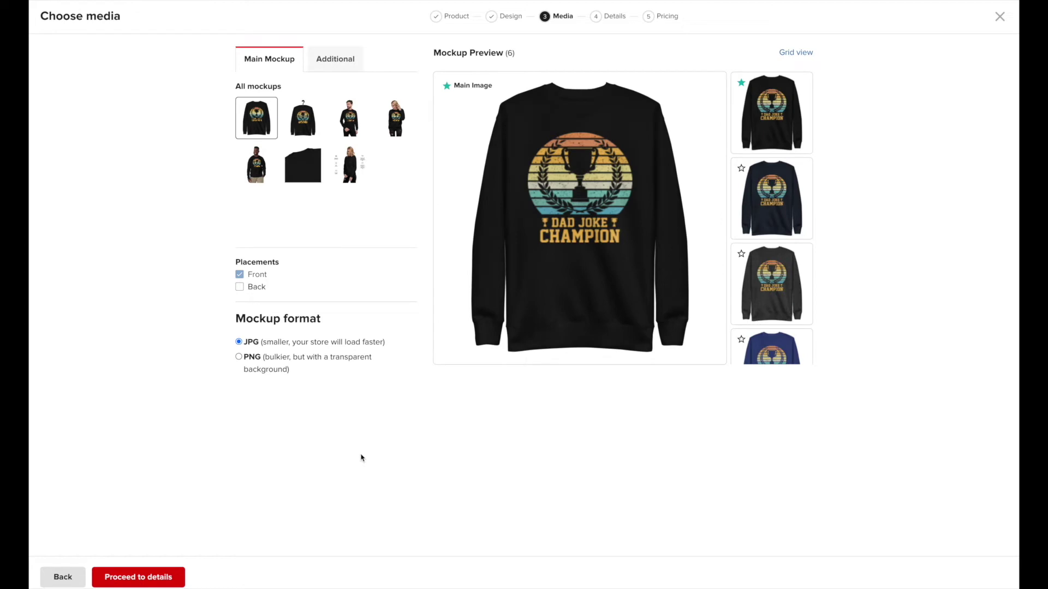
{"action": "left_click", "coordinate": [305, 128]}
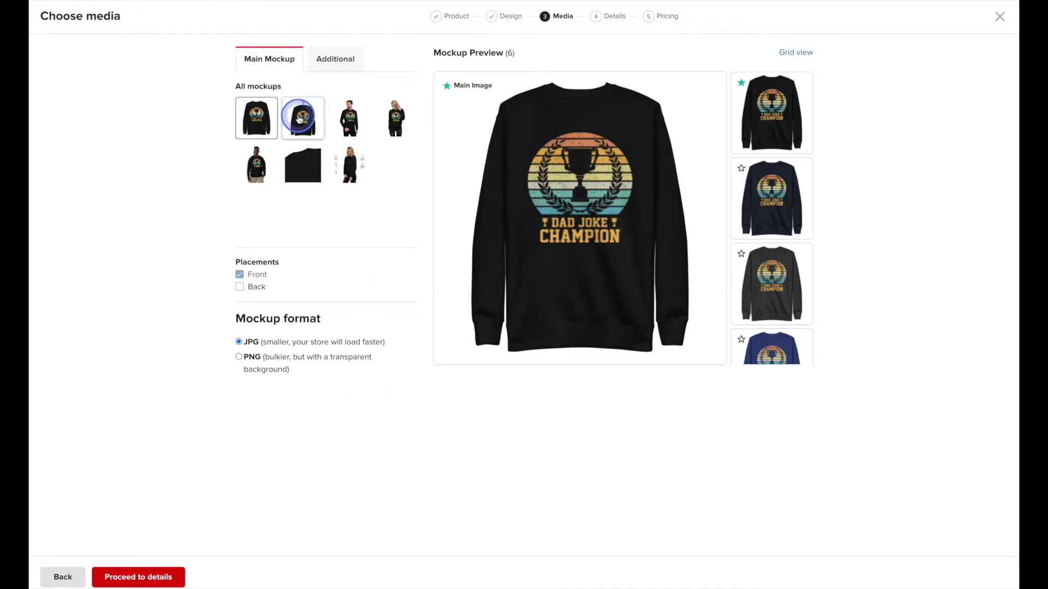
{"action": "left_click", "coordinate": [352, 122]}
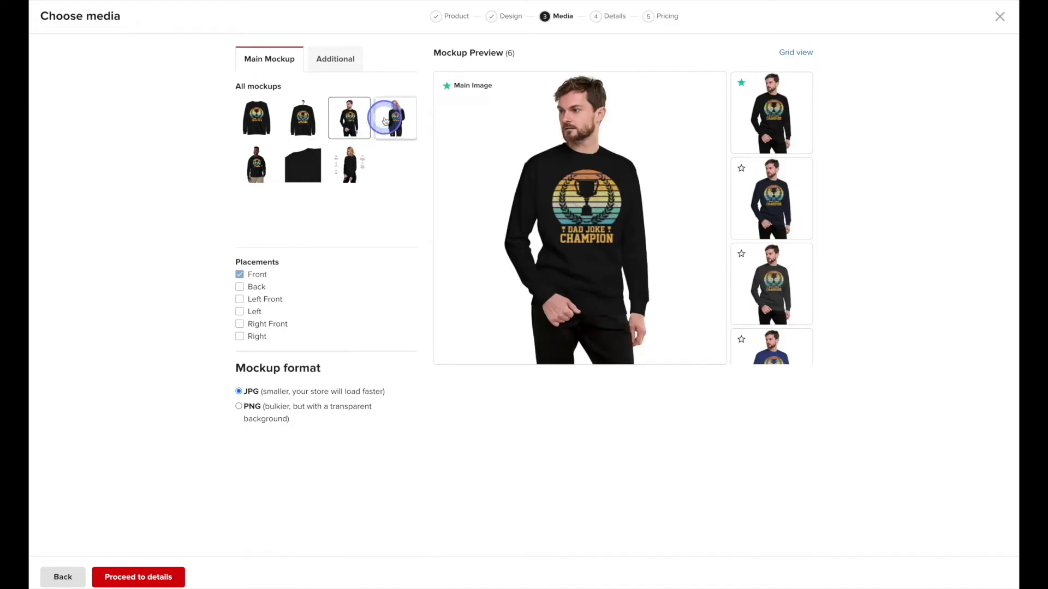
{"action": "left_click", "coordinate": [385, 120]}
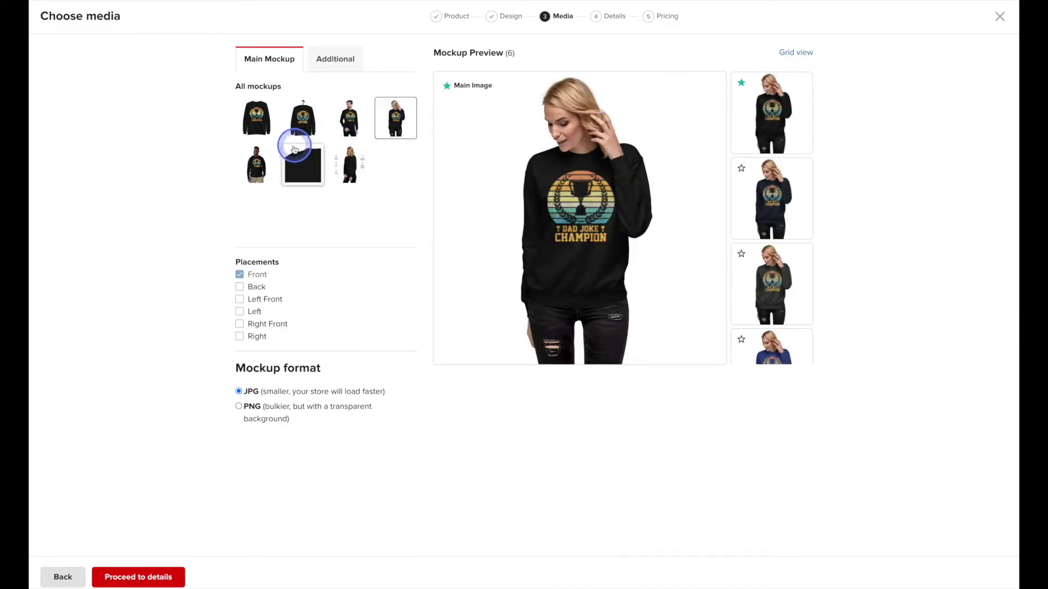
{"action": "left_click", "coordinate": [260, 161]}
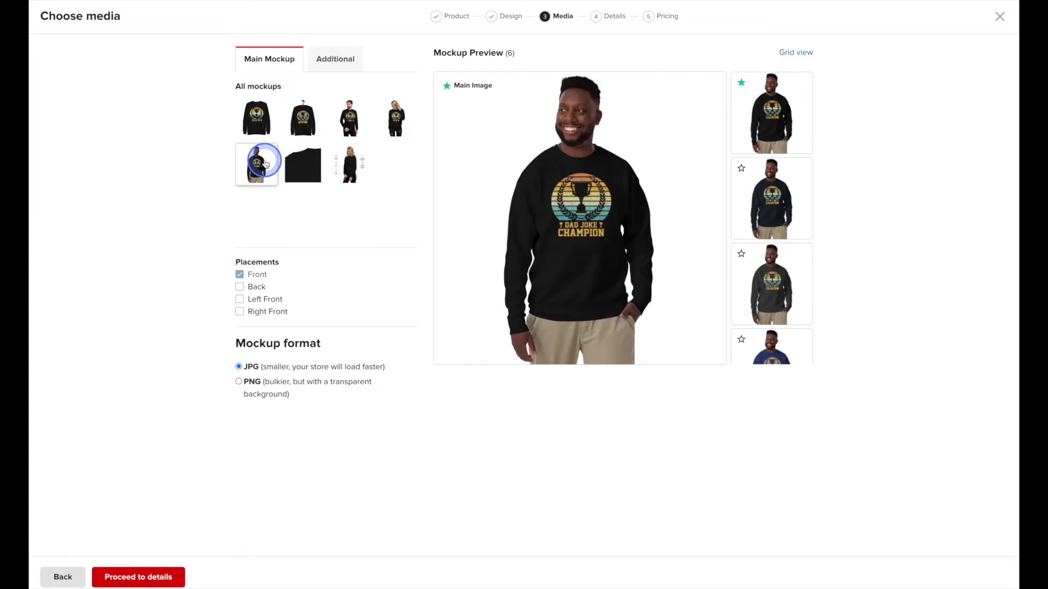
{"action": "left_click", "coordinate": [255, 117]}
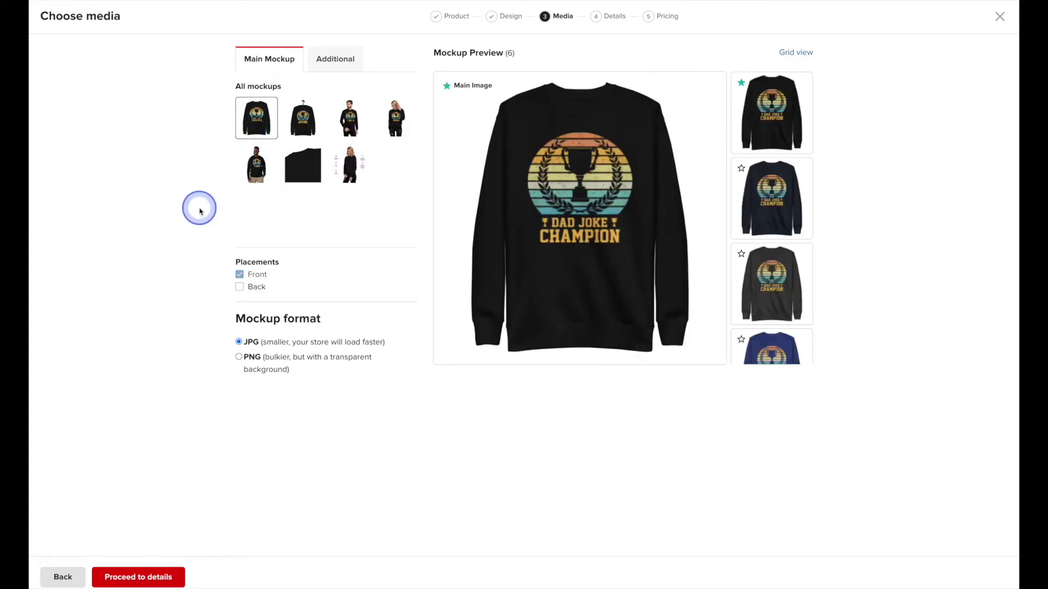
{"action": "left_click", "coordinate": [335, 61]}
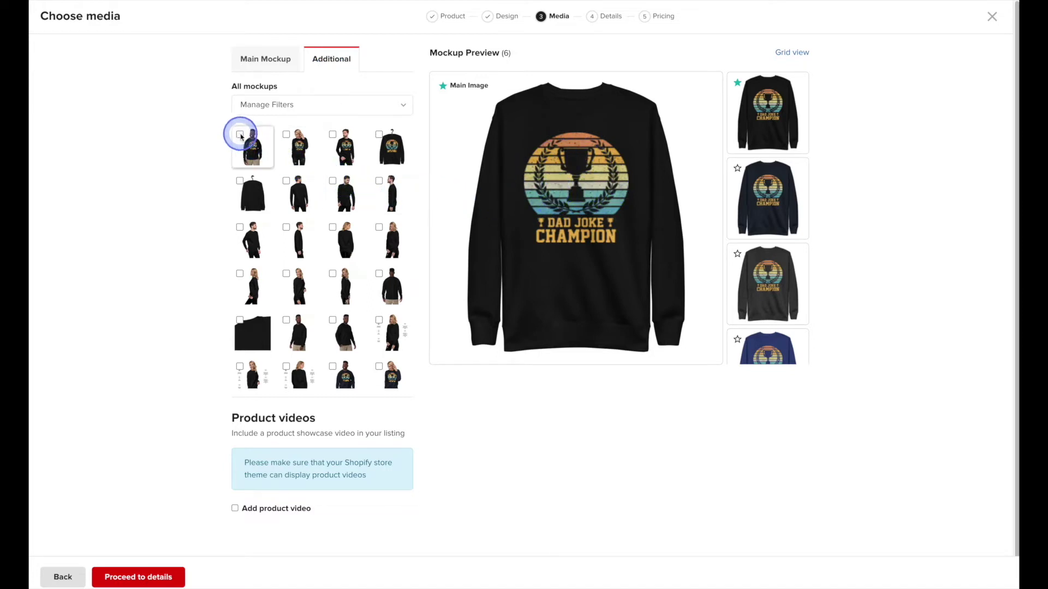
- Include two model mockups as additional images and continue to product details
{"action": "left_click", "coordinate": [286, 135]}
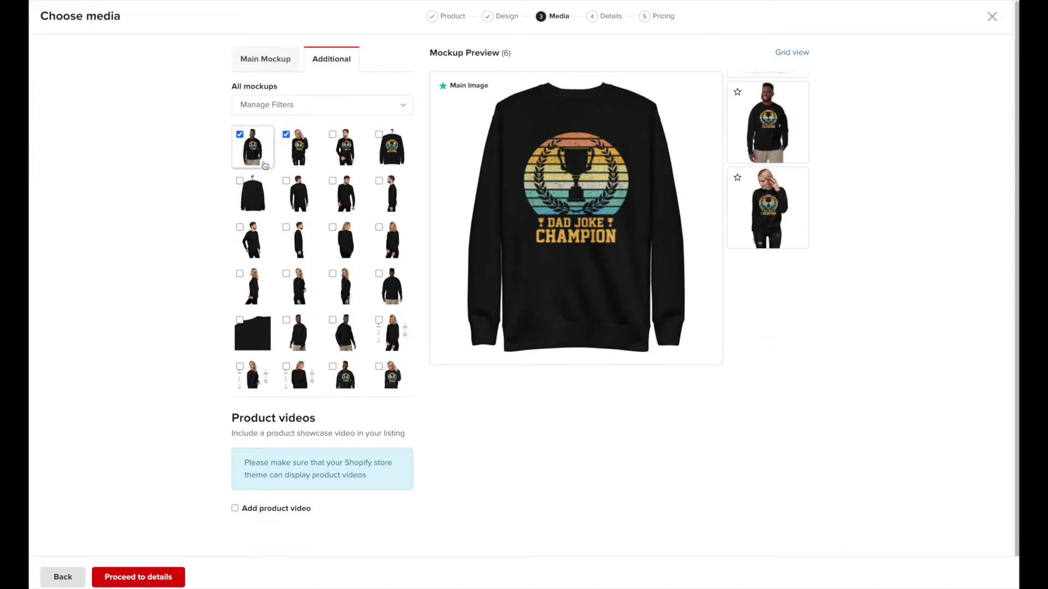
{"action": "left_click", "coordinate": [164, 570]}
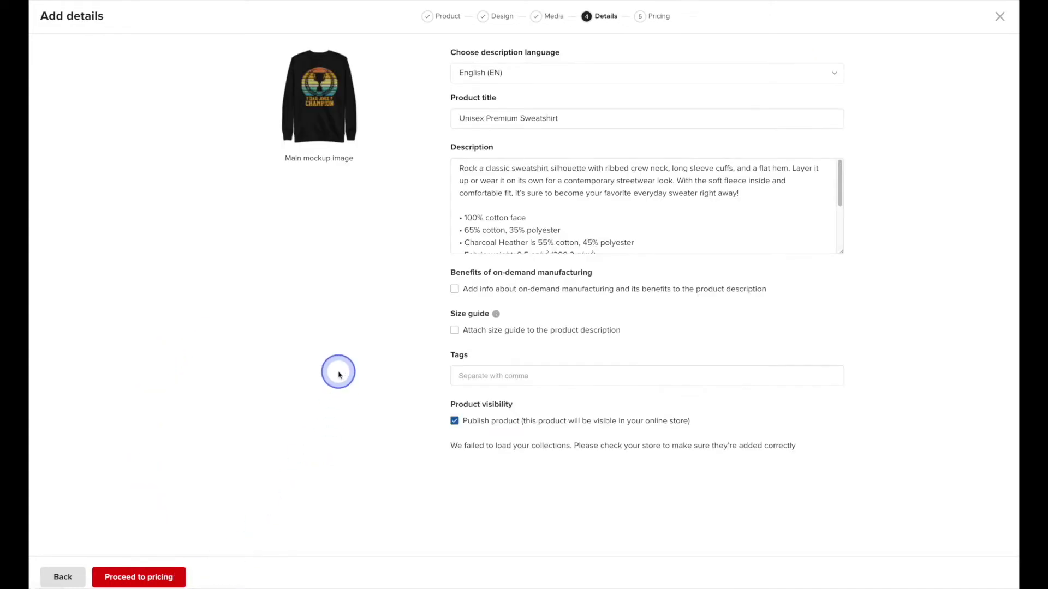
- Prefix the title with 'Dad Joke Champion', making it 'Dad Joke Champion Unisex Premium Sweatshirt'
{"action": "triple_click", "coordinate": [633, 118]}
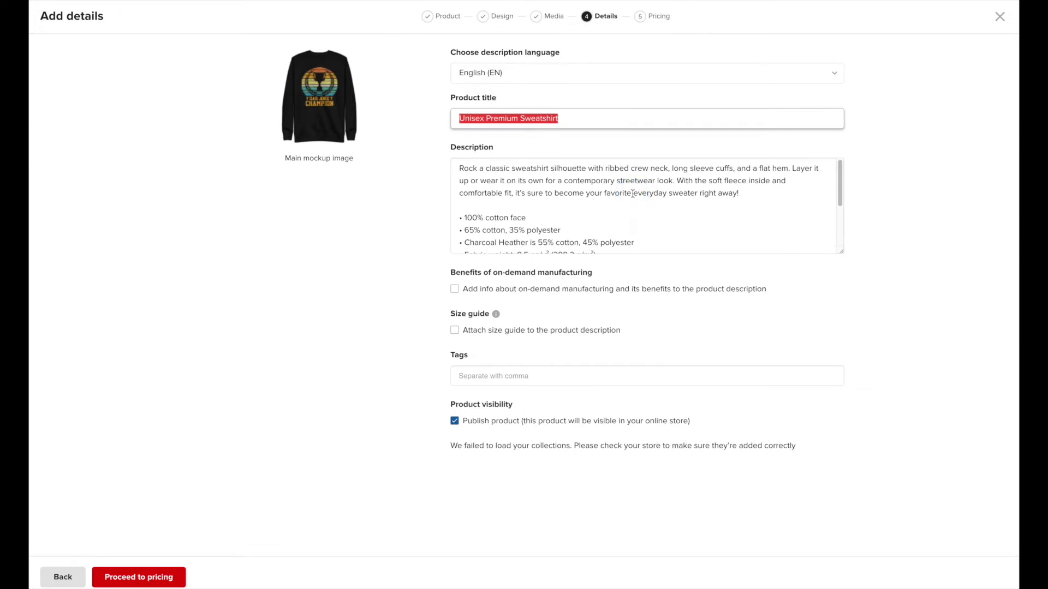
{"action": "left_click", "coordinate": [460, 116]}
{"action": "left_click", "coordinate": [414, 121]}
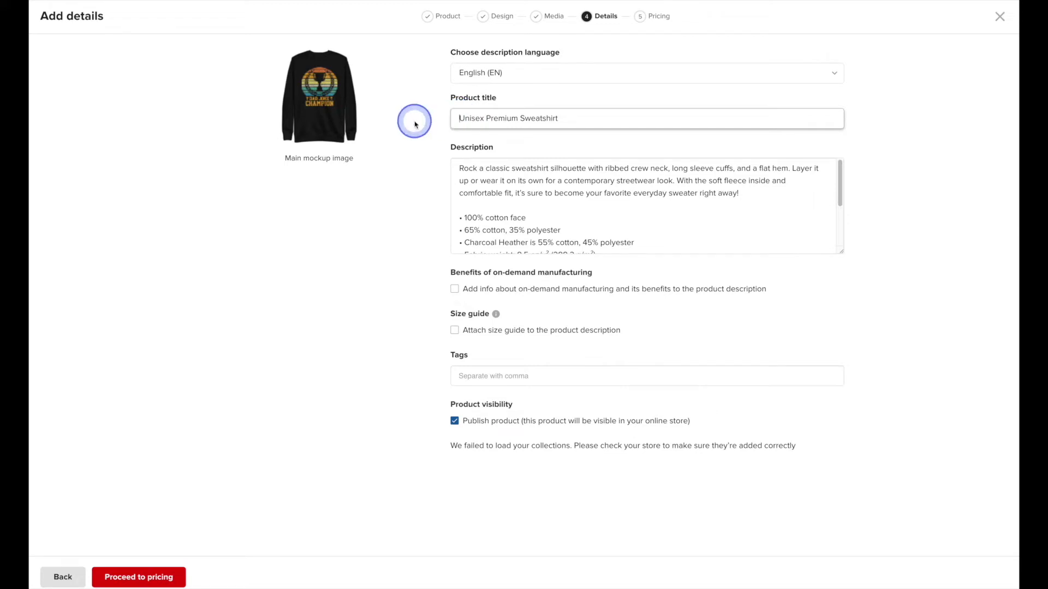
{"action": "left_click", "coordinate": [415, 121]}
{"action": "type", "text": "Dad "}
{"action": "type", "text": "Joke Champio"}
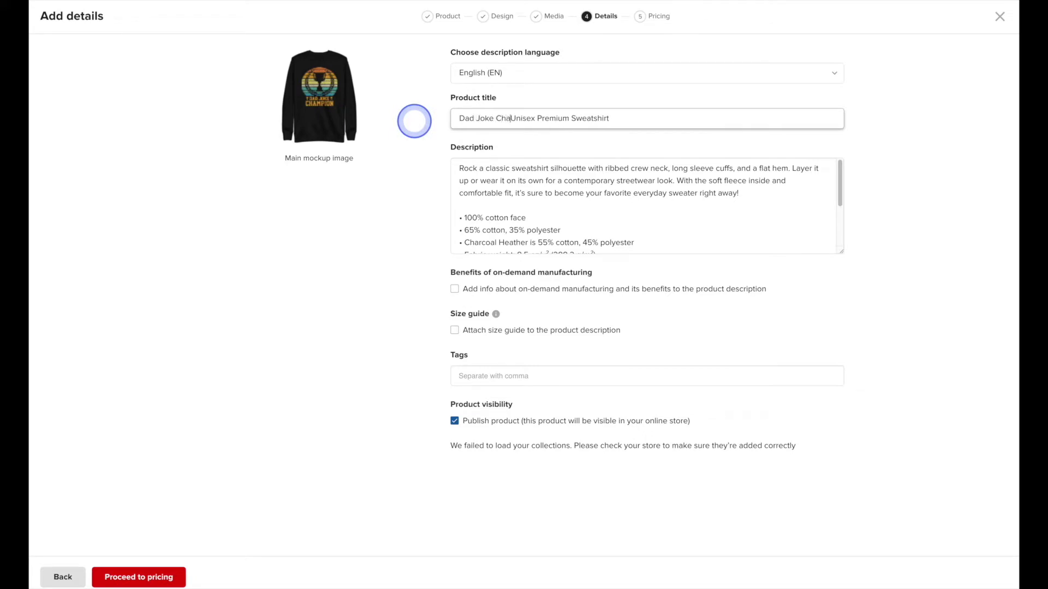
{"action": "type", "text": "n"}
{"action": "left_click", "coordinate": [755, 202]}
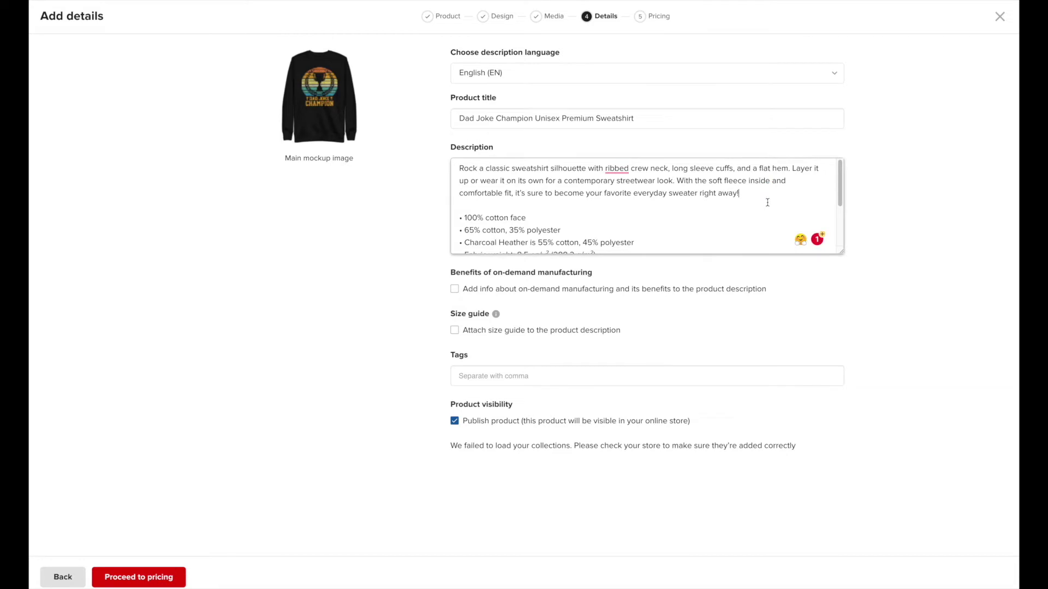
{"action": "left_click", "coordinate": [766, 202]}
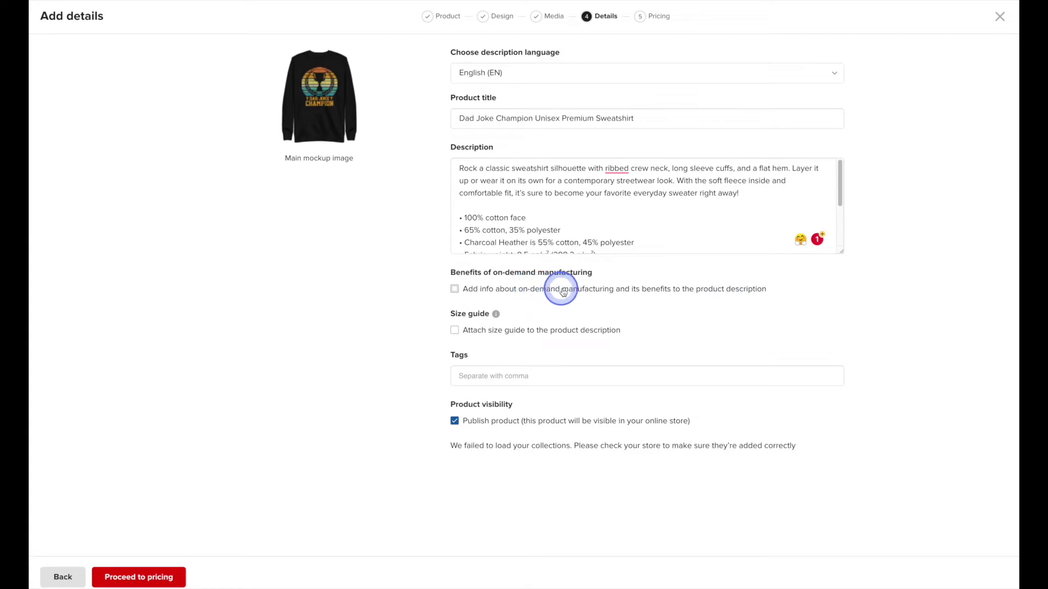
- Add on-demand manufacturing info and a metric size guide to the description, then proceed to pricing
{"action": "left_click", "coordinate": [598, 290]}
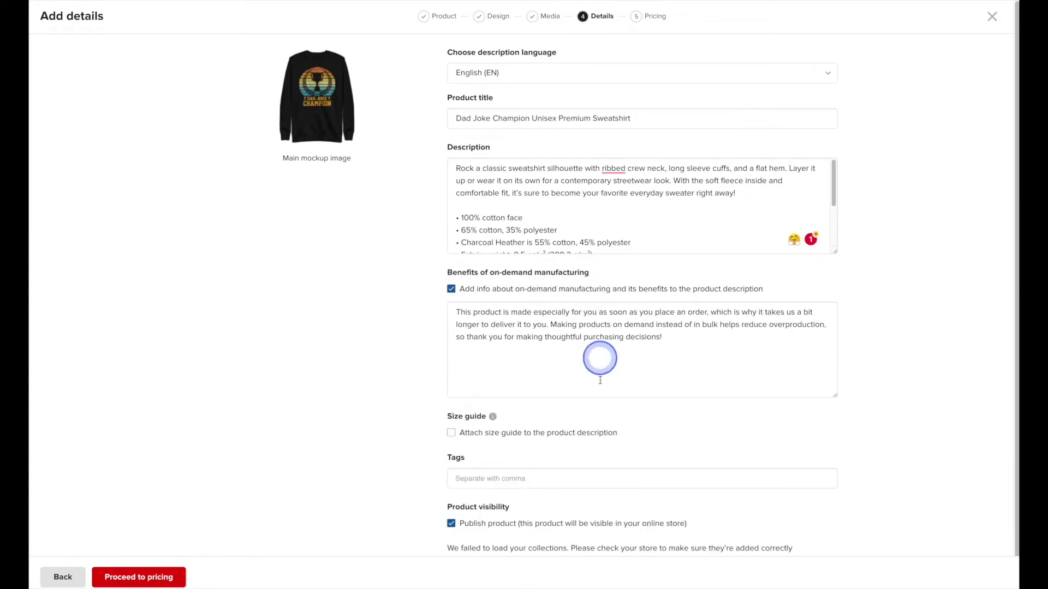
{"action": "left_click", "coordinate": [598, 434]}
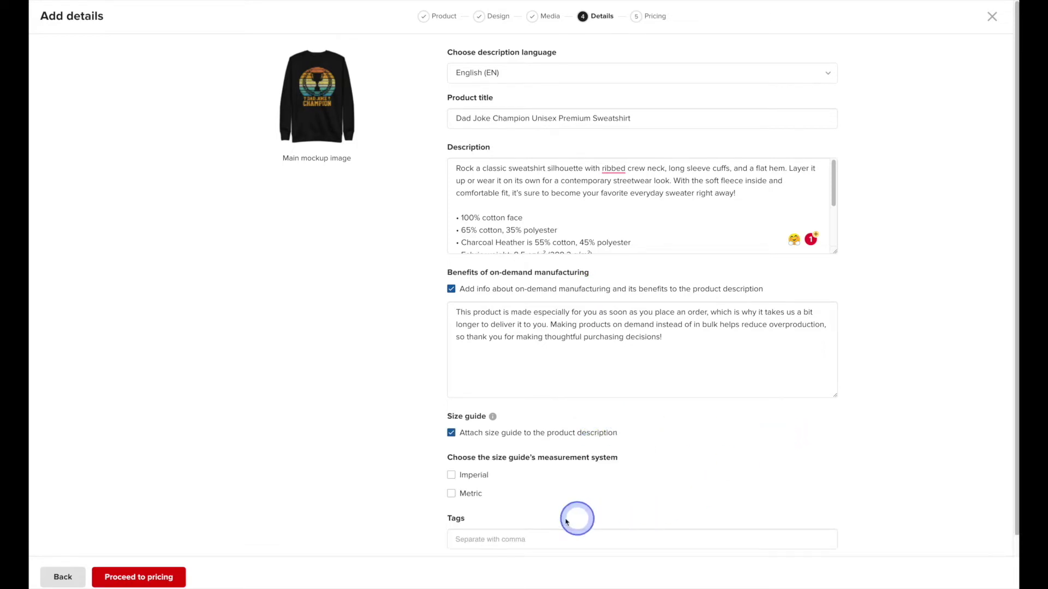
{"action": "left_click", "coordinate": [474, 499]}
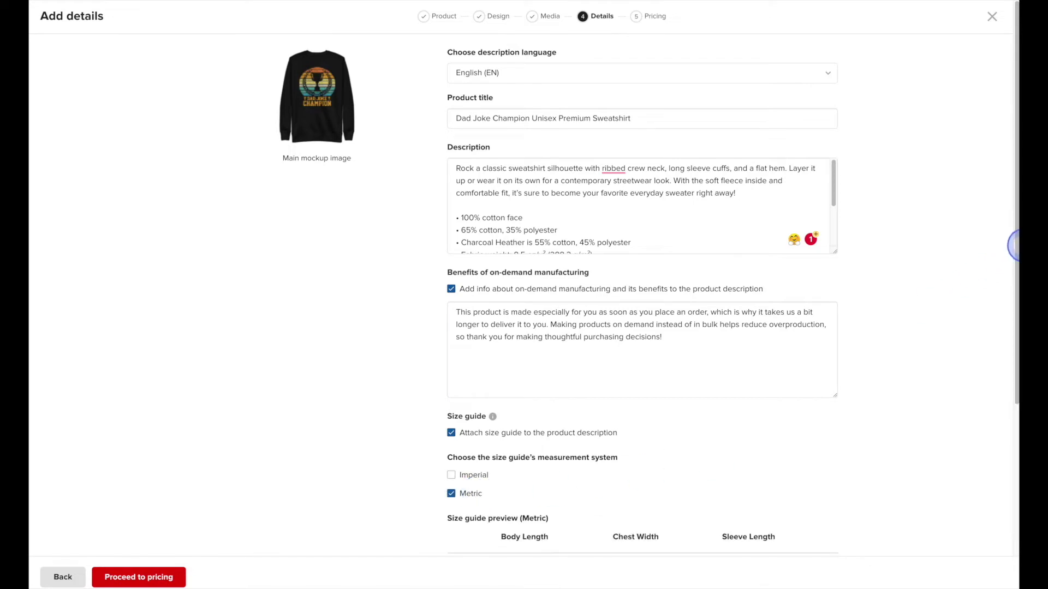
{"action": "left_click_drag", "start_coordinate": [1017, 247], "coordinate": [1016, 462]}
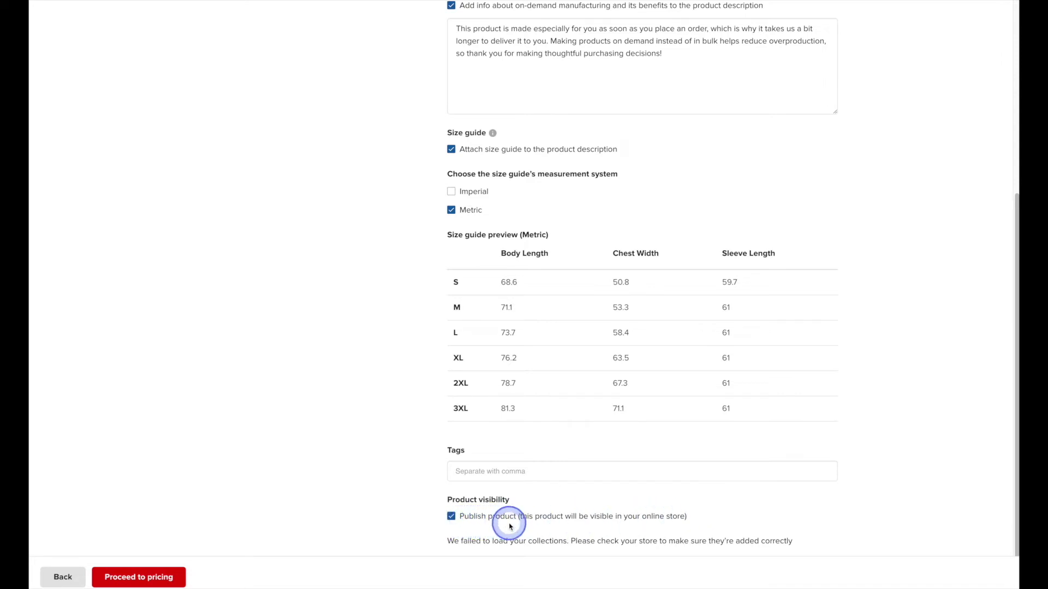
{"action": "left_click", "coordinate": [166, 578]}
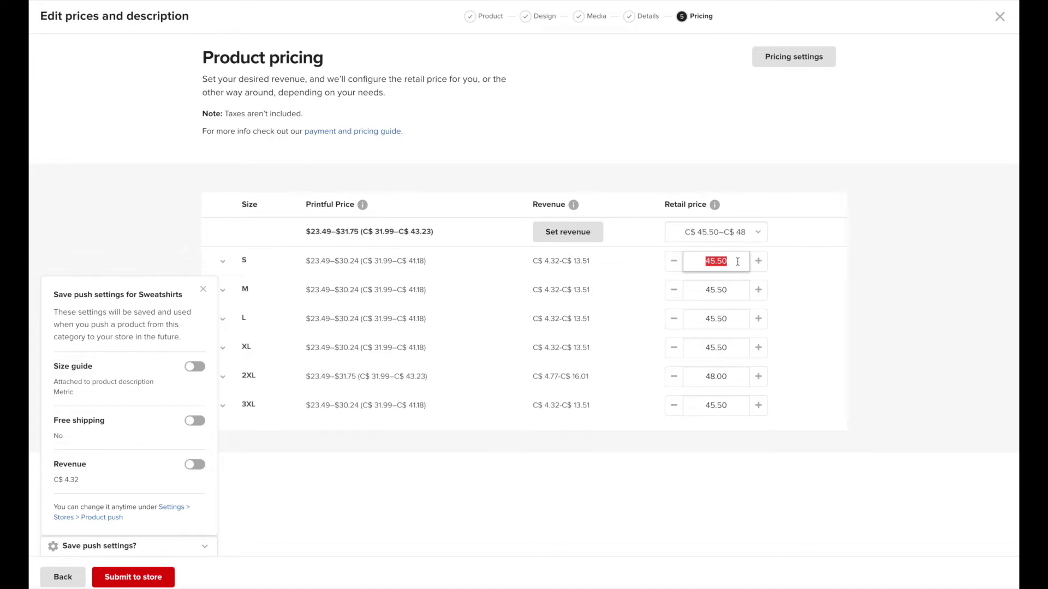
- Set a fixed $10.00 revenue for all sizes, save the size guide push setting, and submit
{"action": "left_click", "coordinate": [583, 233]}
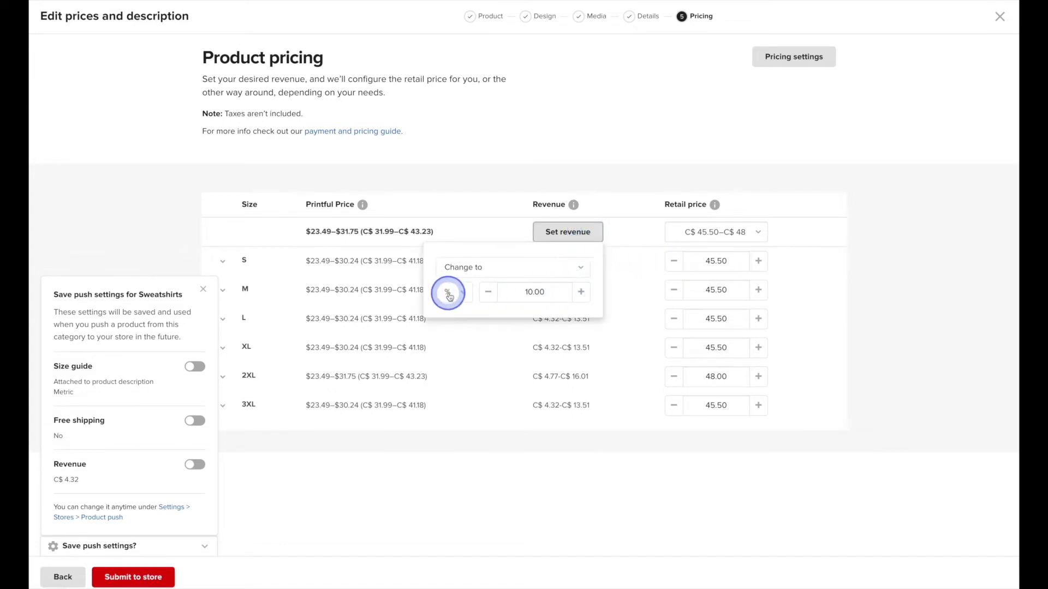
{"action": "left_click", "coordinate": [449, 295]}
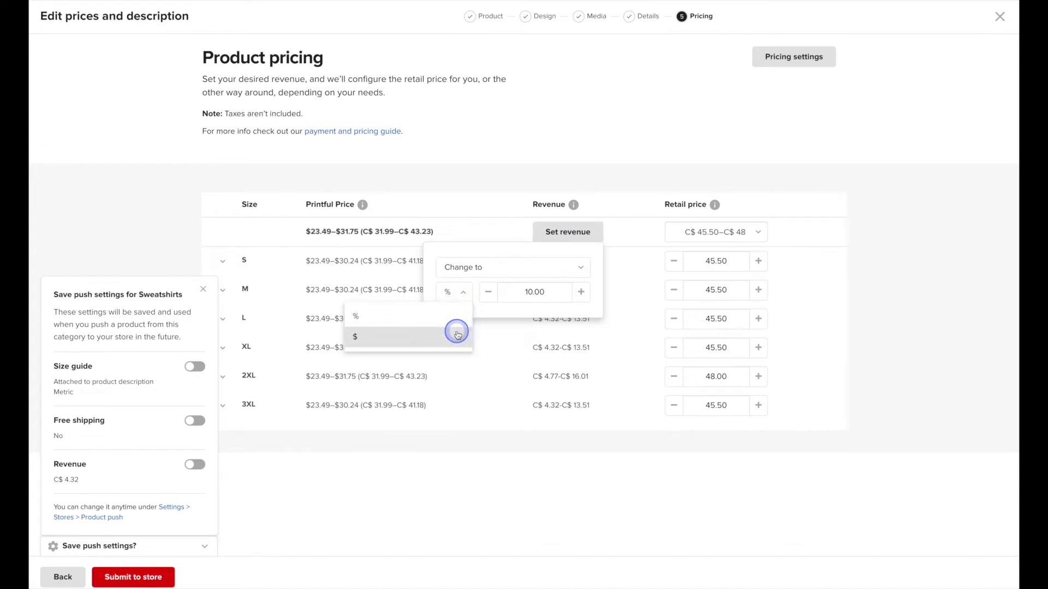
{"action": "left_click", "coordinate": [457, 334]}
{"action": "double_click", "coordinate": [521, 292]}
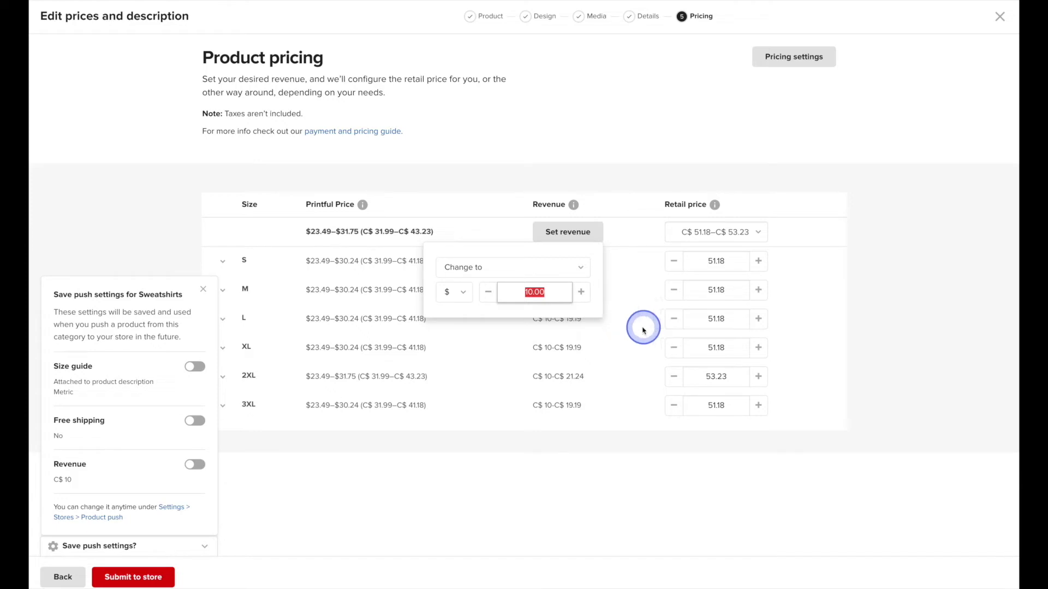
{"action": "left_click", "coordinate": [642, 328]}
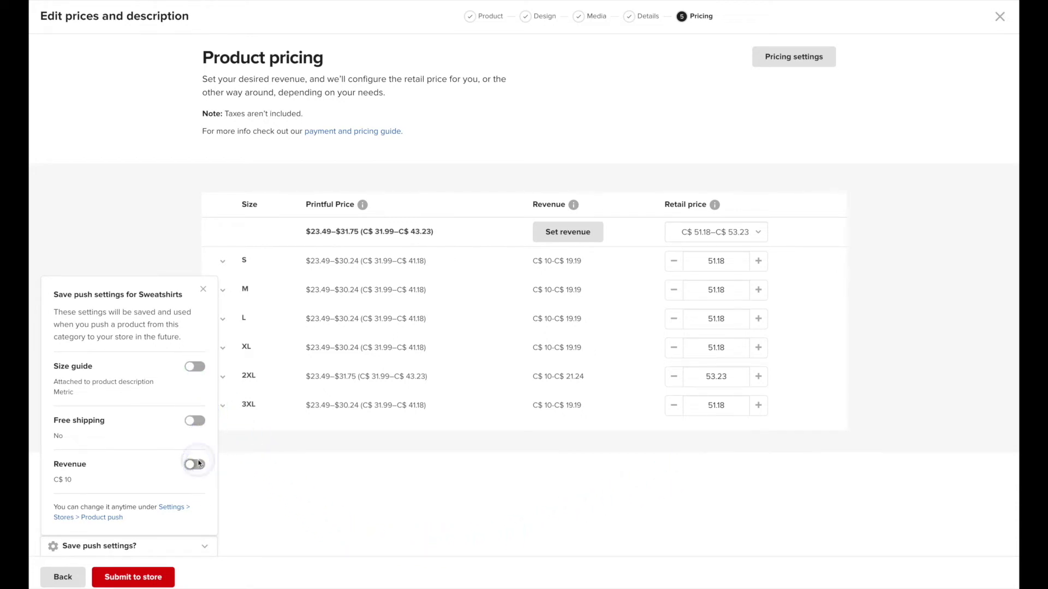
{"action": "left_click", "coordinate": [195, 367]}
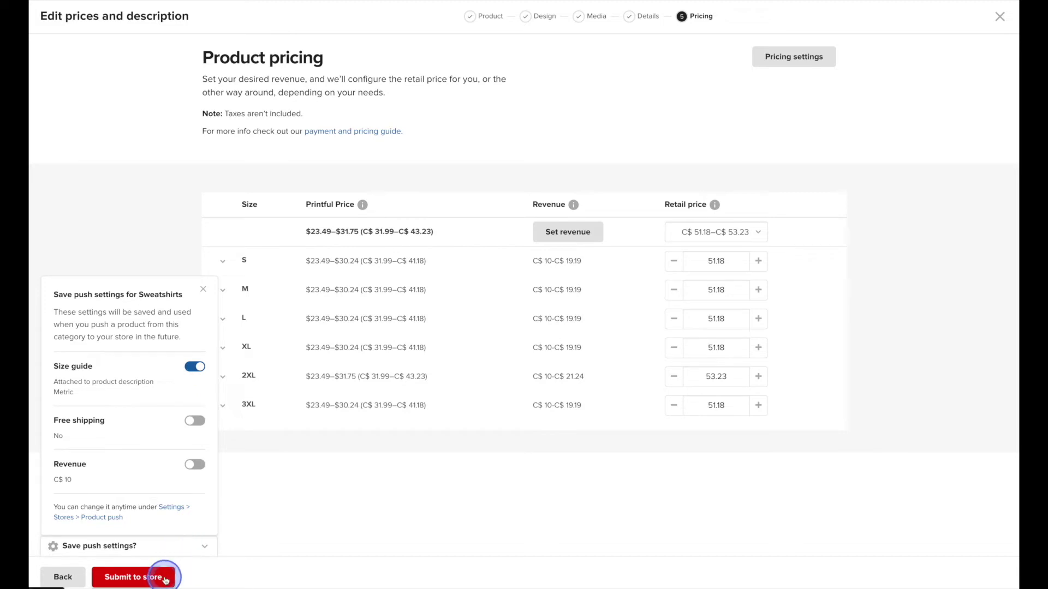
{"action": "left_click", "coordinate": [164, 577]}
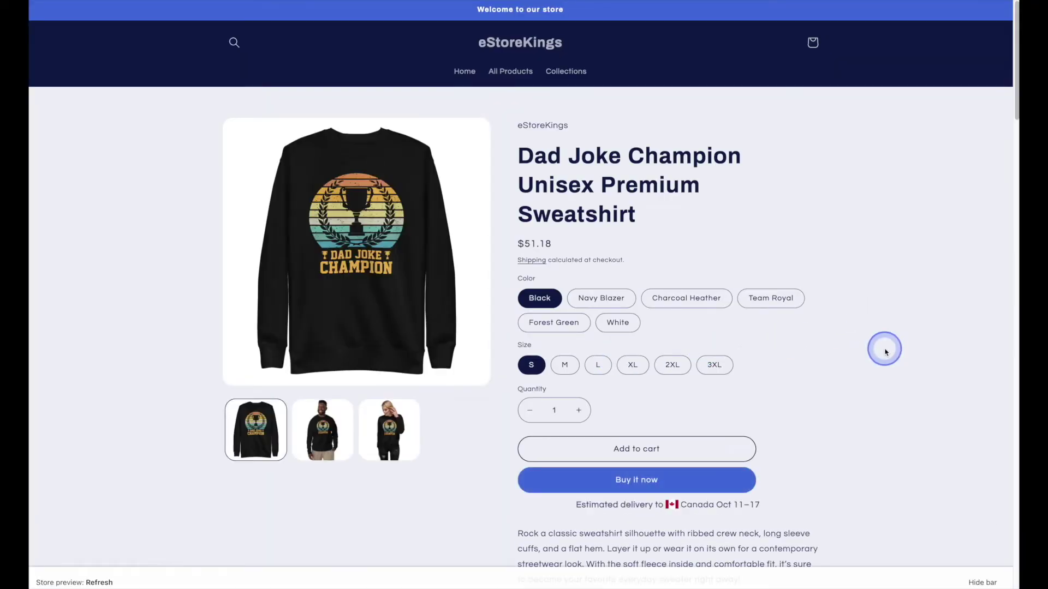
{"action": "left_click", "coordinate": [299, 456]}
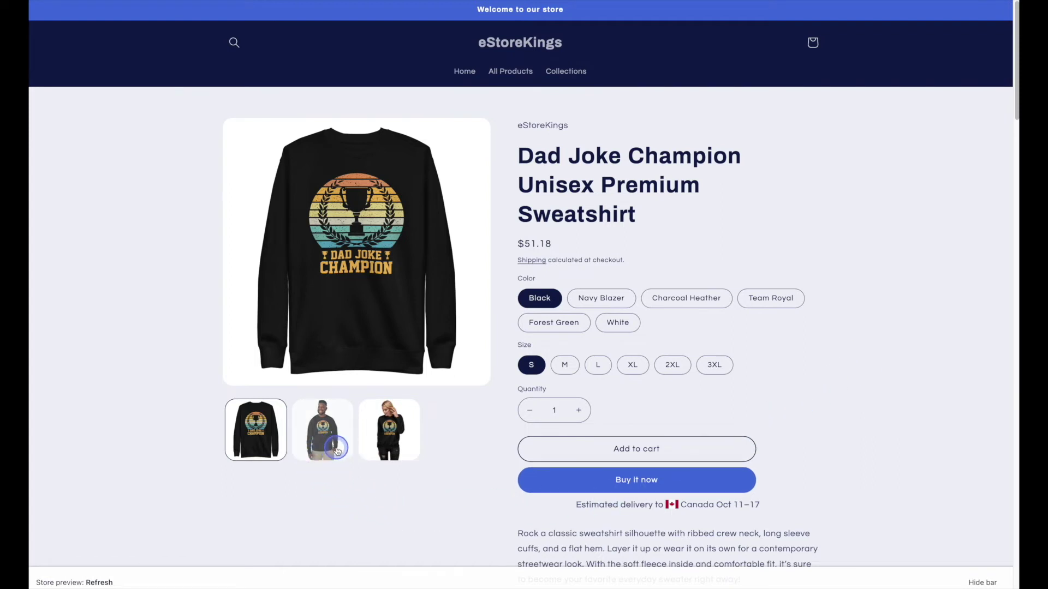
{"action": "left_click", "coordinate": [391, 447]}
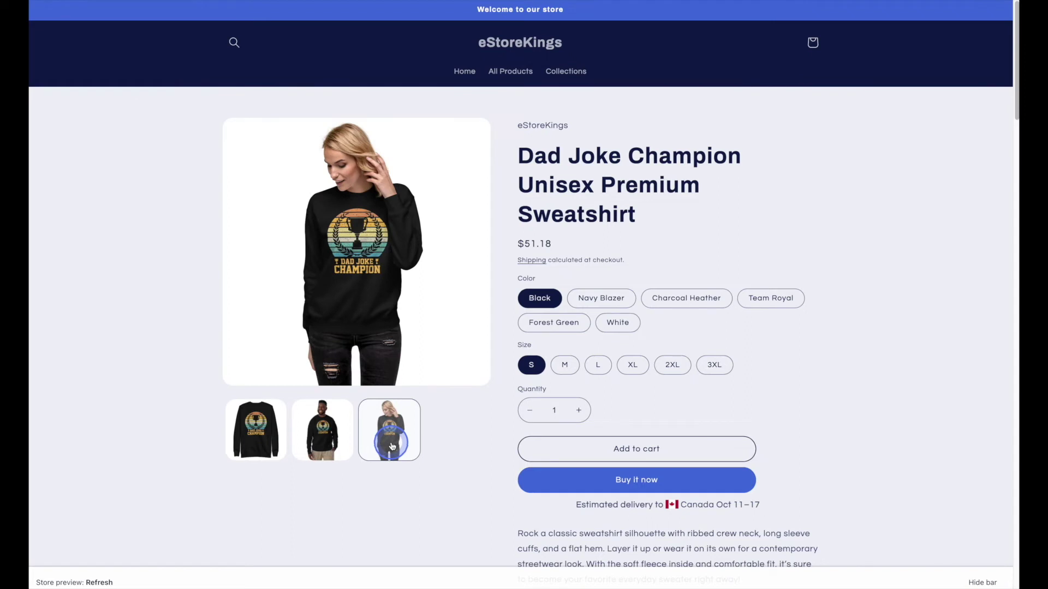
{"action": "left_click", "coordinate": [579, 302]}
{"action": "left_click", "coordinate": [700, 300]}
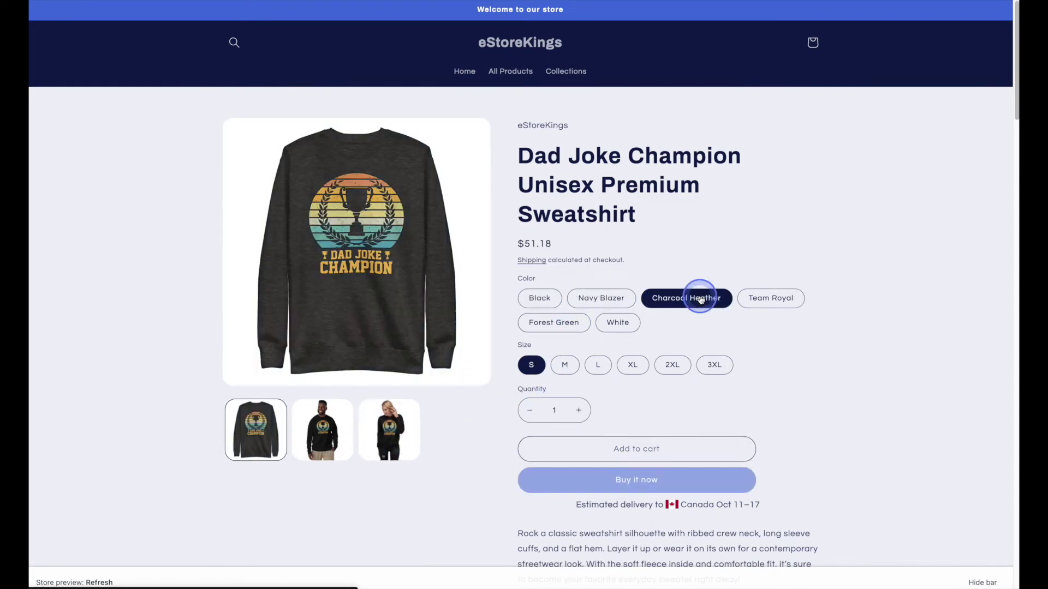
{"action": "left_click", "coordinate": [786, 297]}
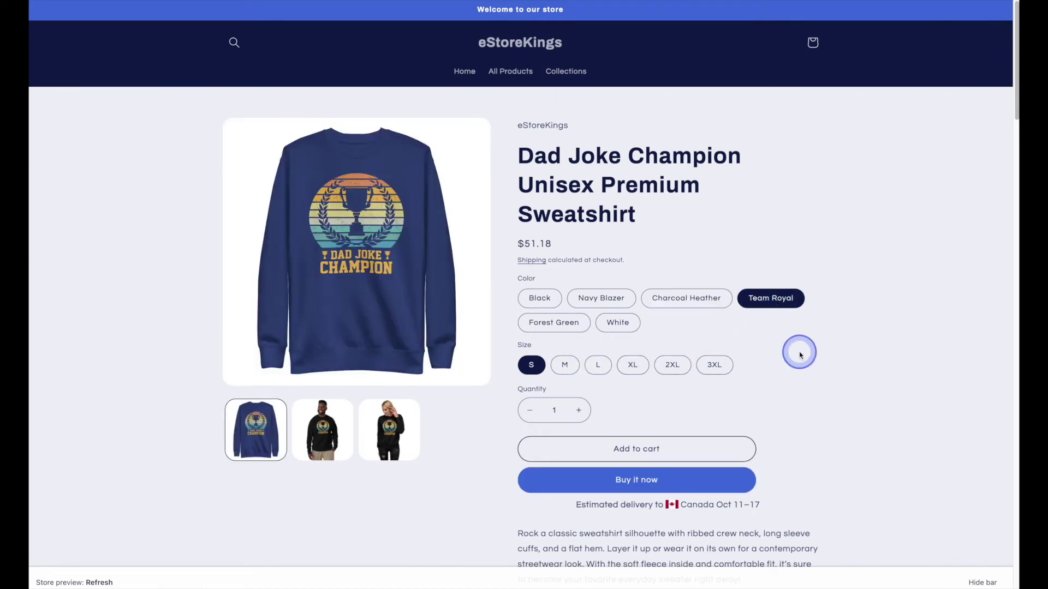
{"action": "left_click", "coordinate": [539, 298]}
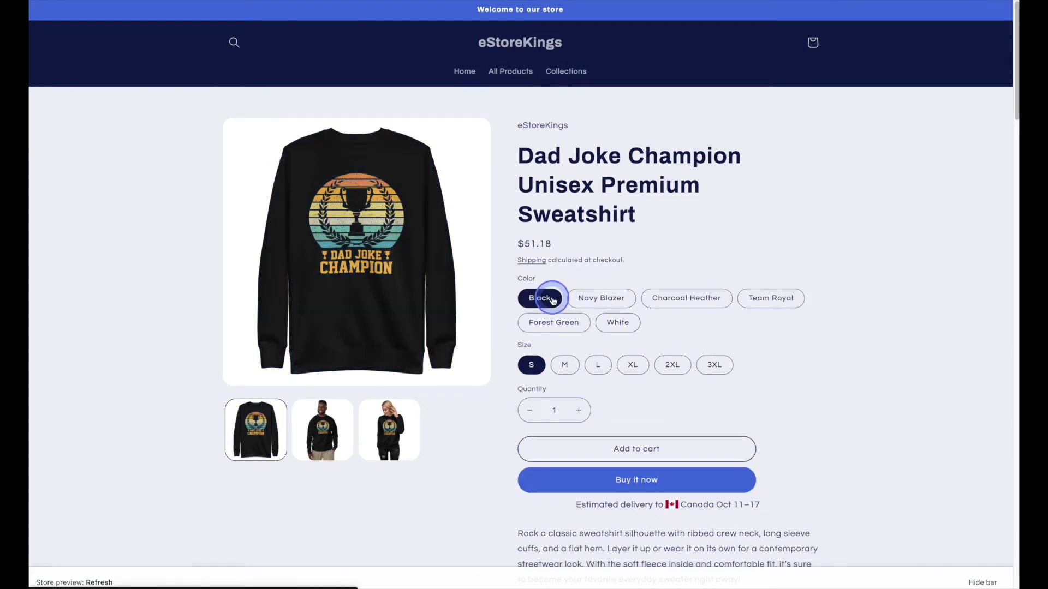
{"action": "left_click", "coordinate": [632, 364]}
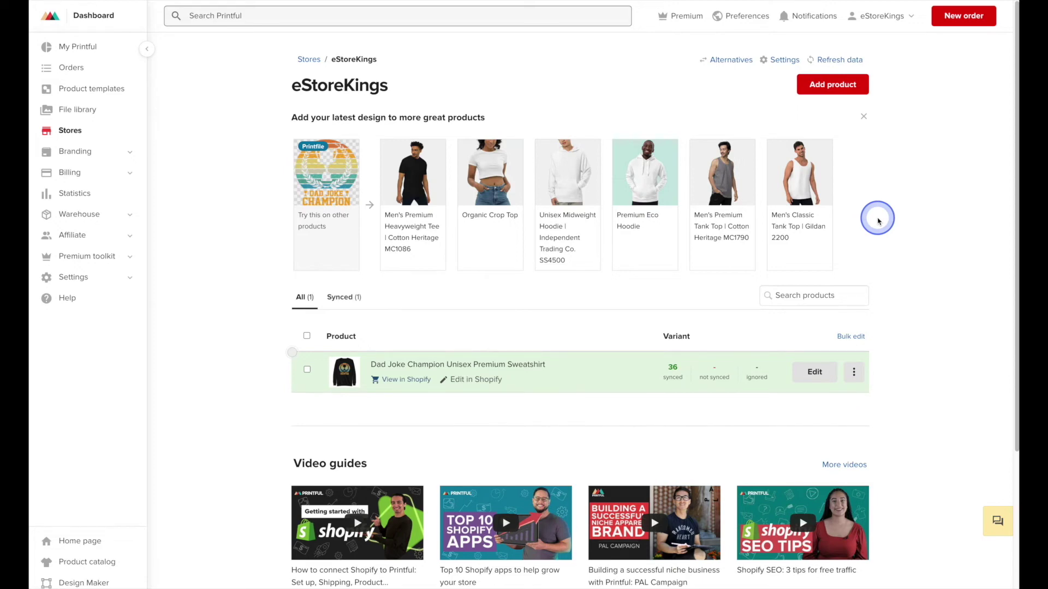
- Duplicate the sweatshirt listing and remove the Dad Joke Champion design from it
{"action": "left_click", "coordinate": [857, 373]}
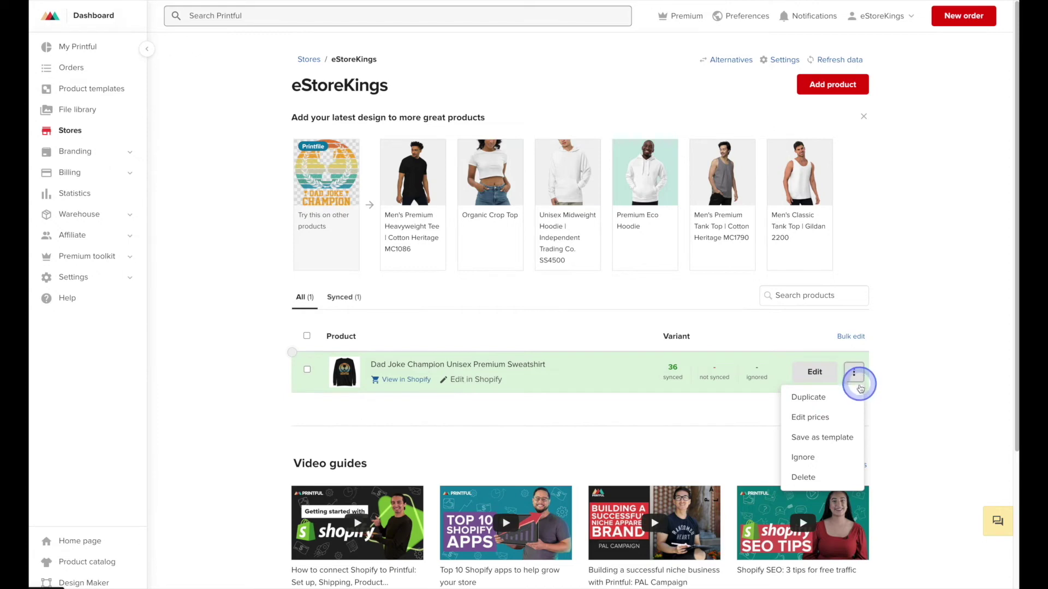
{"action": "left_click", "coordinate": [846, 396]}
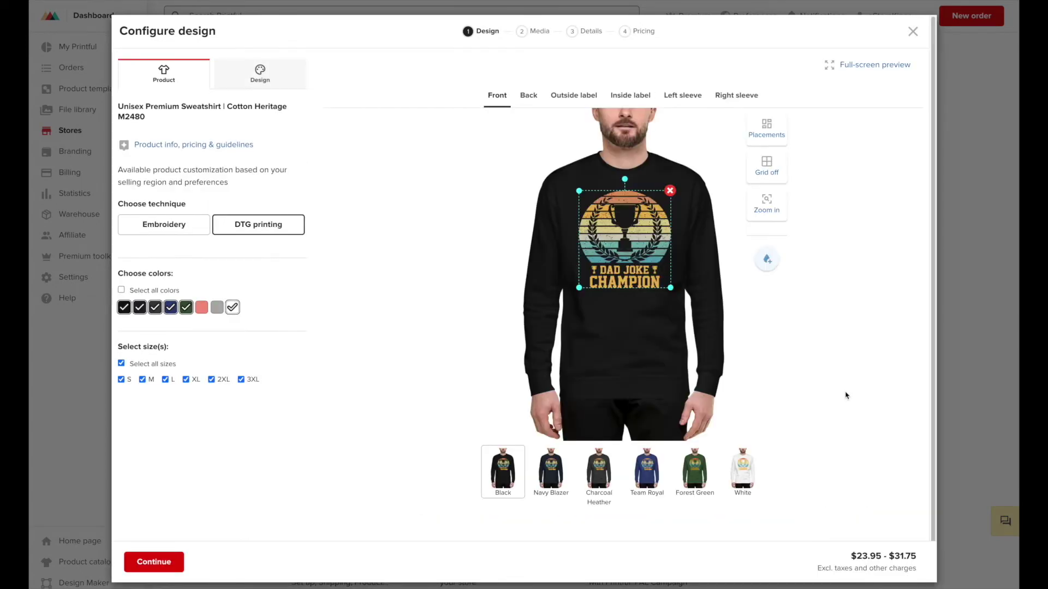
{"action": "left_click", "coordinate": [841, 394]}
{"action": "left_click", "coordinate": [671, 190]}
{"action": "left_click", "coordinate": [671, 191]}
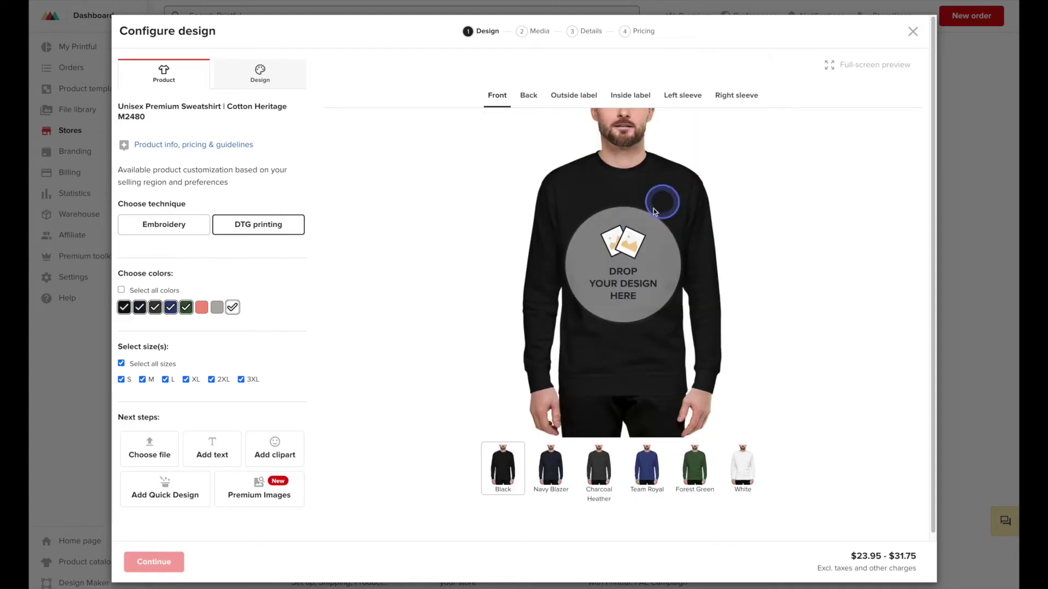
- Select all colours, switch the technique to Embroidery, and settle on the Left chest placement
{"action": "left_click", "coordinate": [152, 294]}
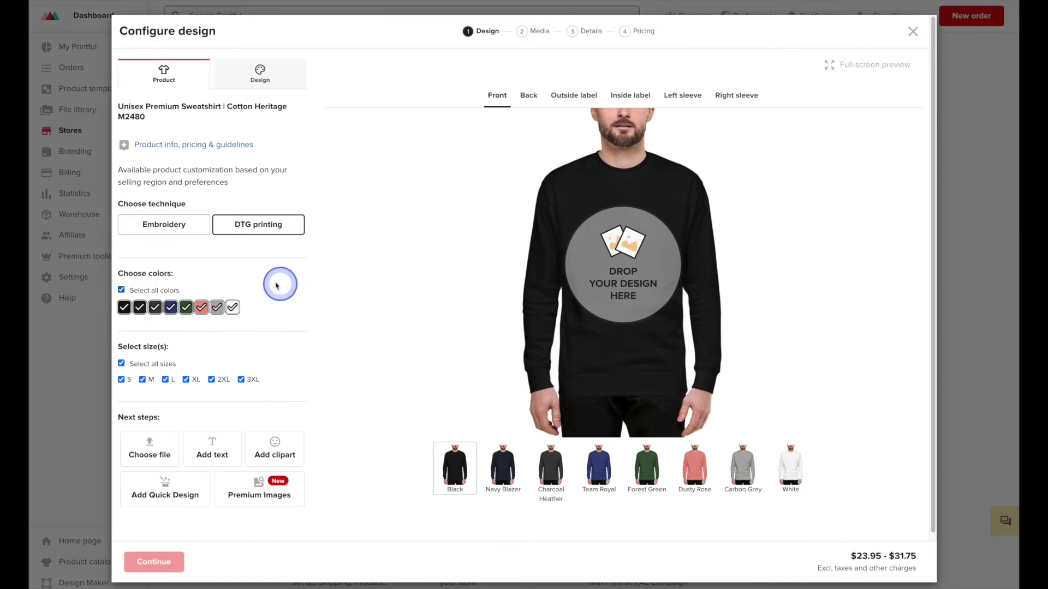
{"action": "left_click", "coordinate": [200, 232]}
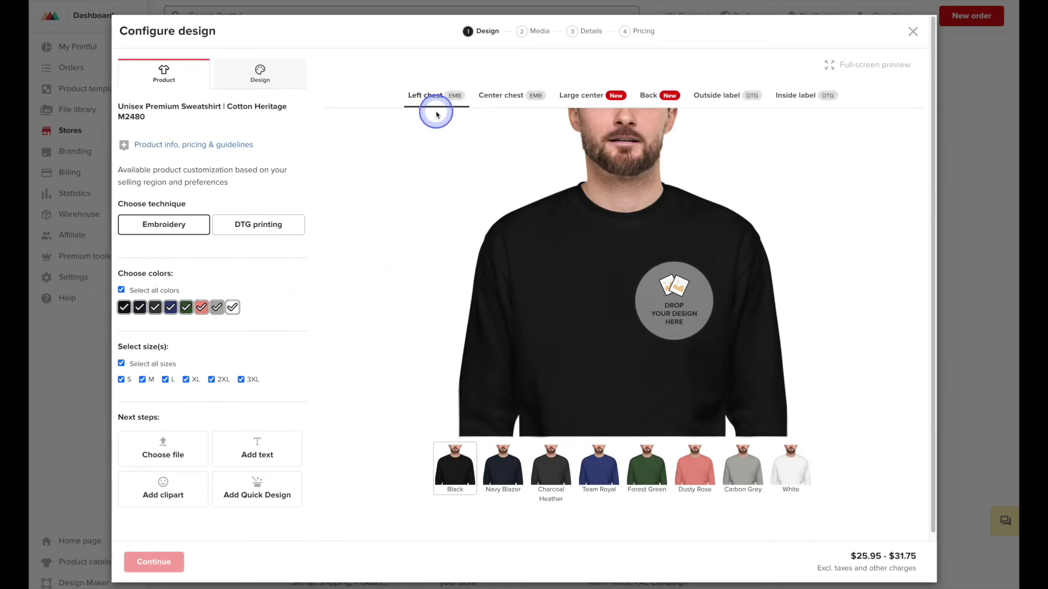
{"action": "left_click", "coordinate": [499, 102]}
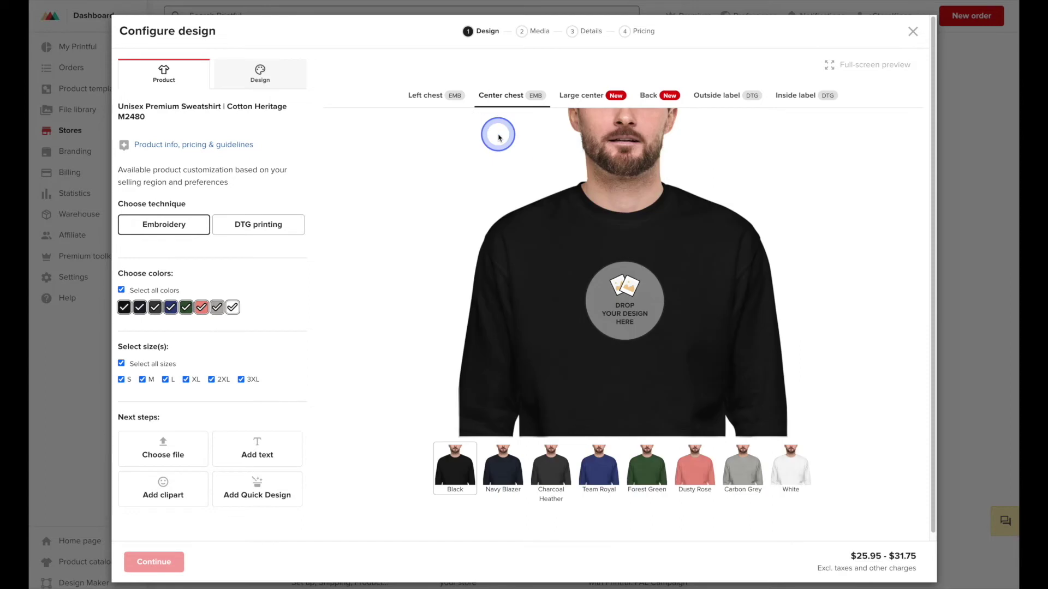
{"action": "left_click", "coordinate": [434, 99]}
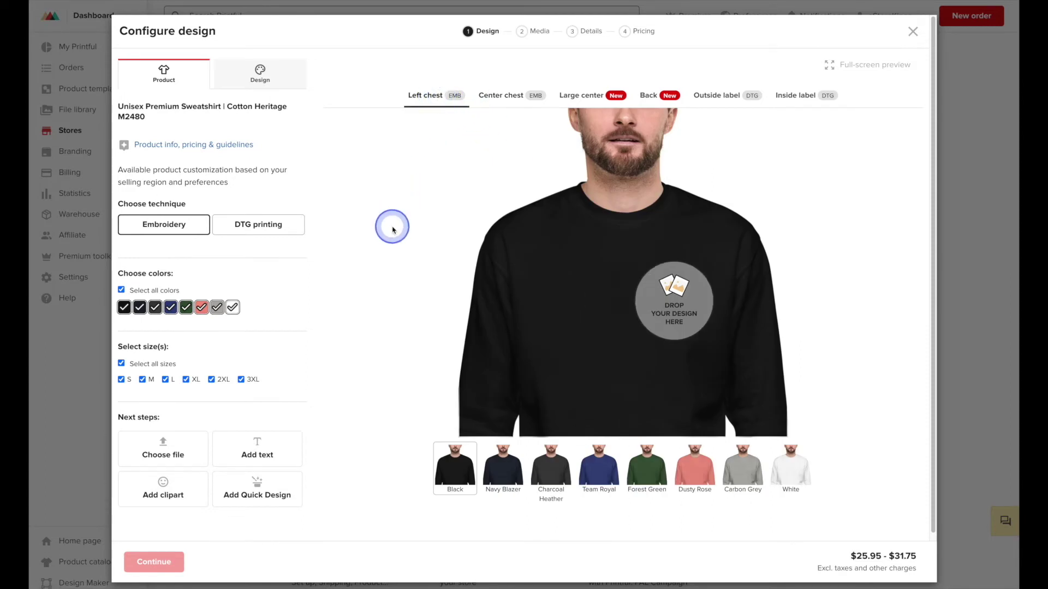
- Search the file library for 'crow' and apply crown.png to the left chest
{"action": "left_click", "coordinate": [196, 449]}
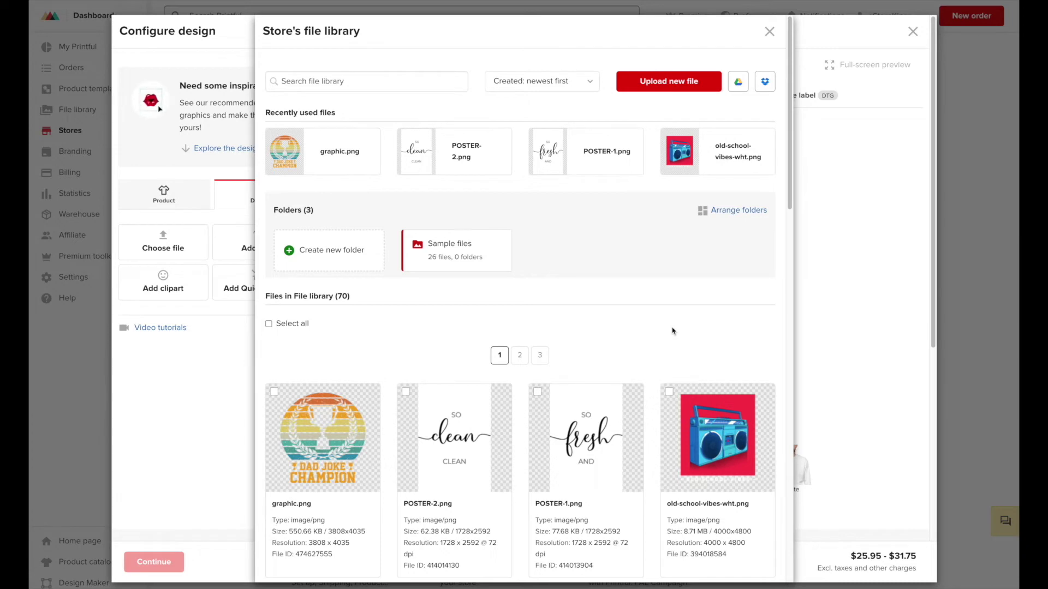
{"action": "left_click", "coordinate": [703, 86]}
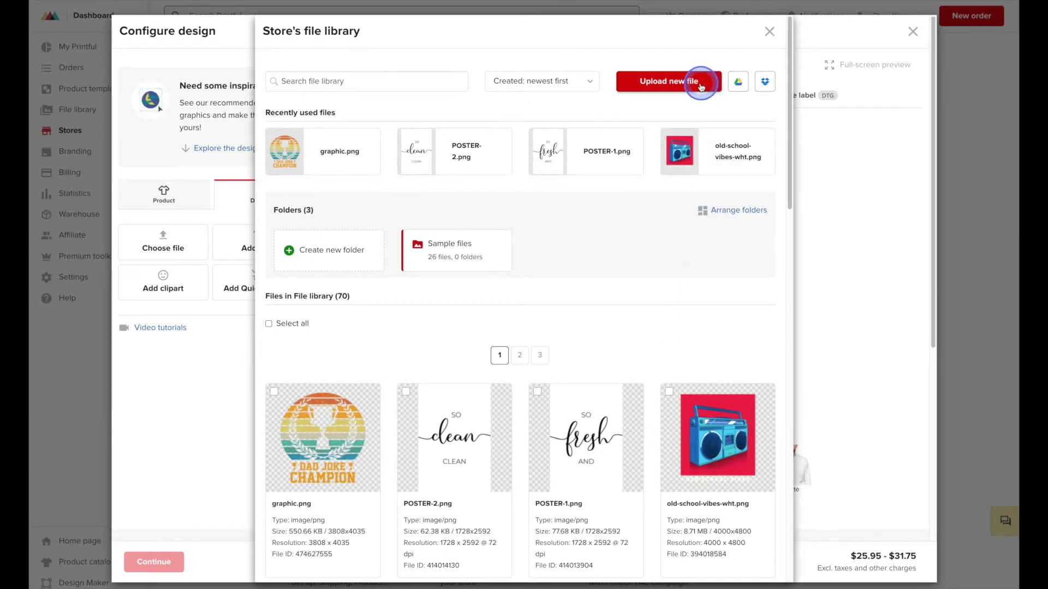
{"action": "left_click", "coordinate": [380, 82]}
{"action": "type", "text": "crown"}
{"action": "key", "text": "Return"}
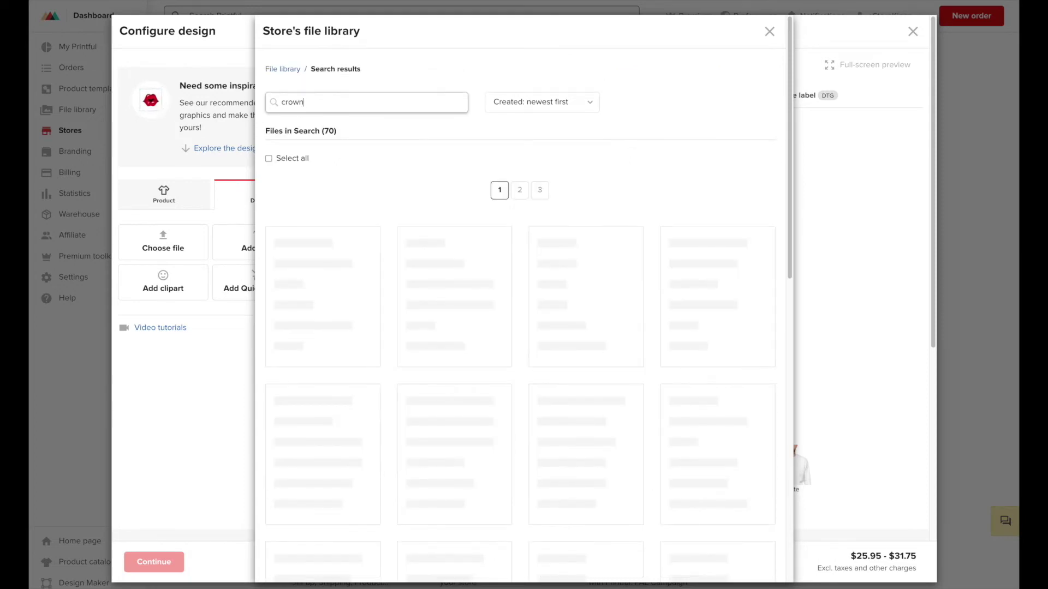
{"action": "left_click", "coordinate": [343, 221]}
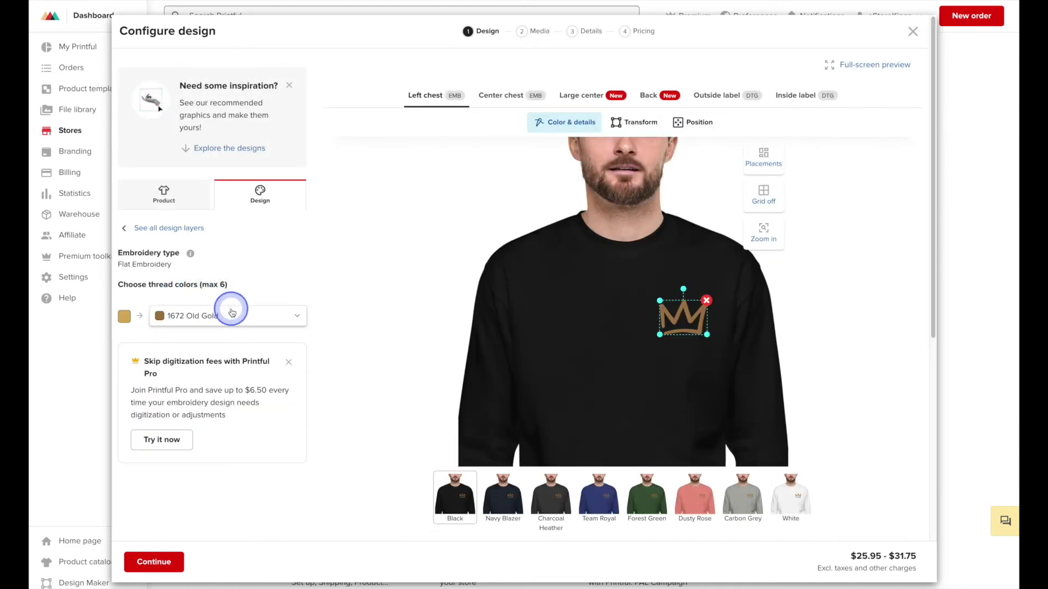
- Try grey and 1695 Aqua/Teal threads, then keep the crown in 1672 Old Gold
{"action": "left_click", "coordinate": [230, 314]}
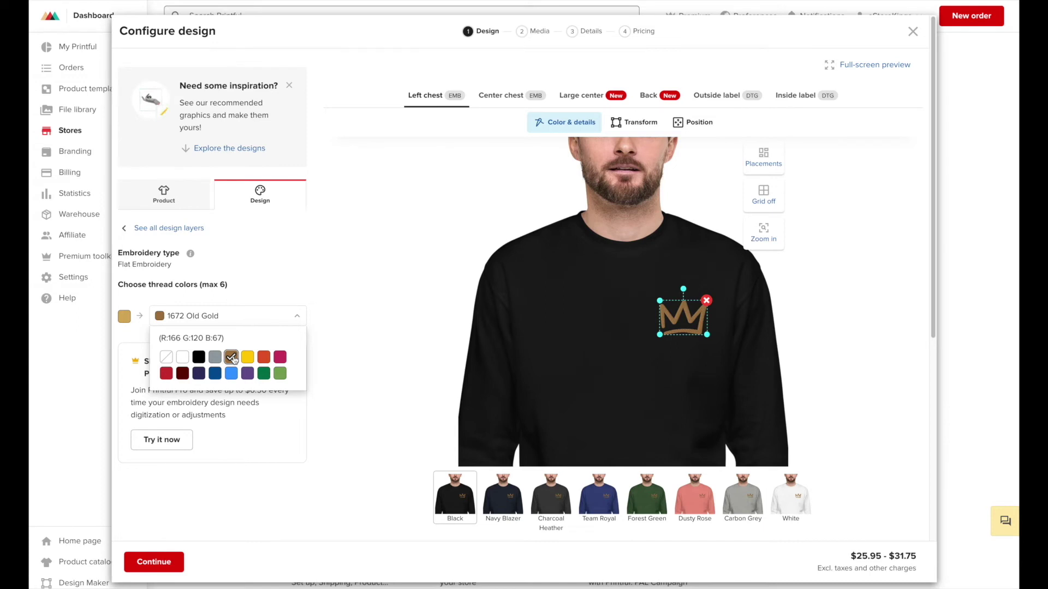
{"action": "left_click", "coordinate": [217, 358]}
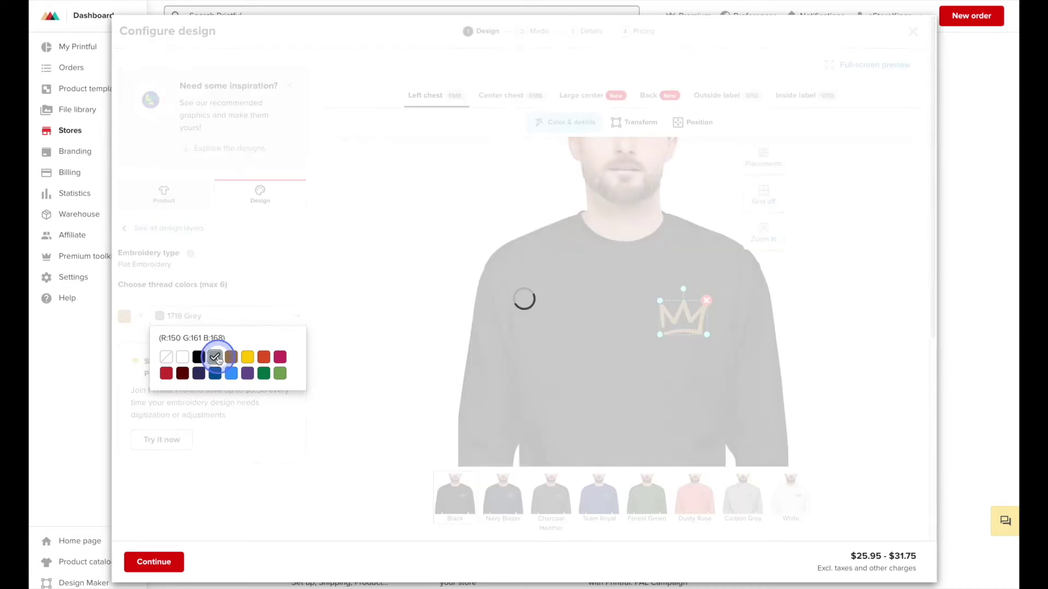
{"action": "left_click", "coordinate": [228, 371]}
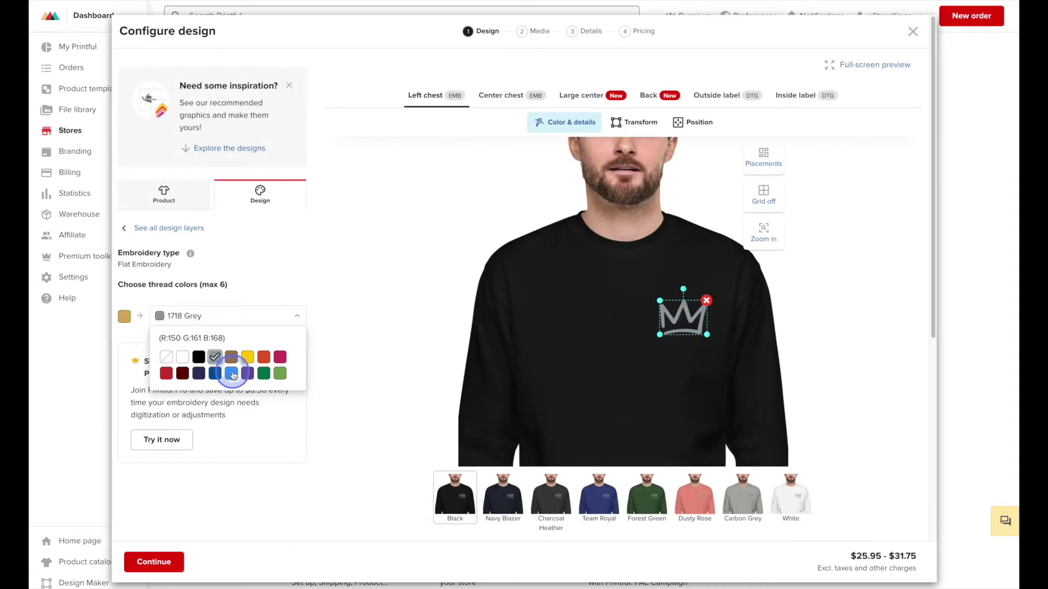
{"action": "left_click", "coordinate": [264, 339]}
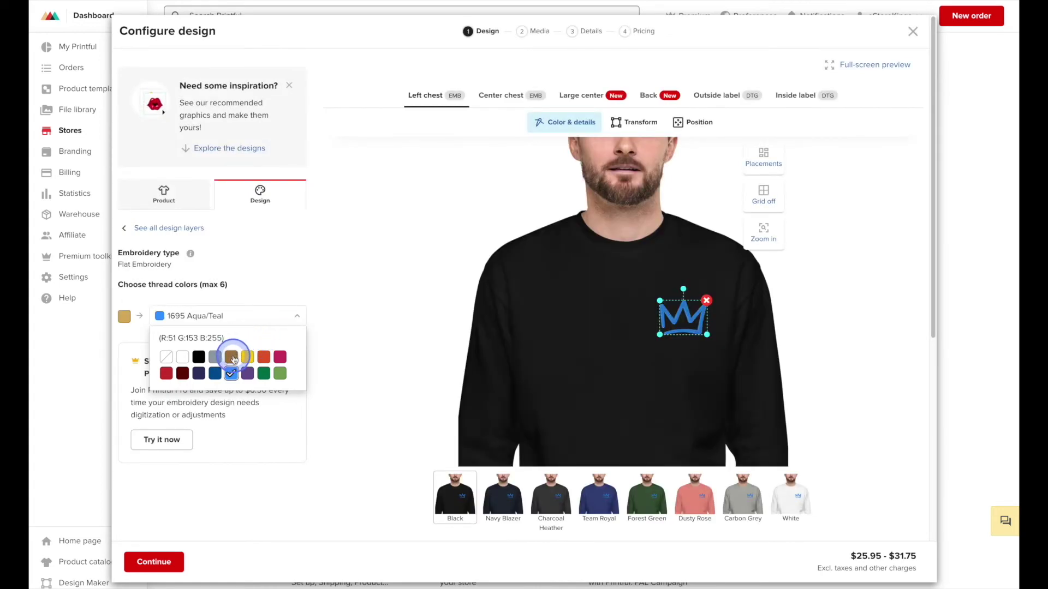
{"action": "left_click", "coordinate": [232, 359]}
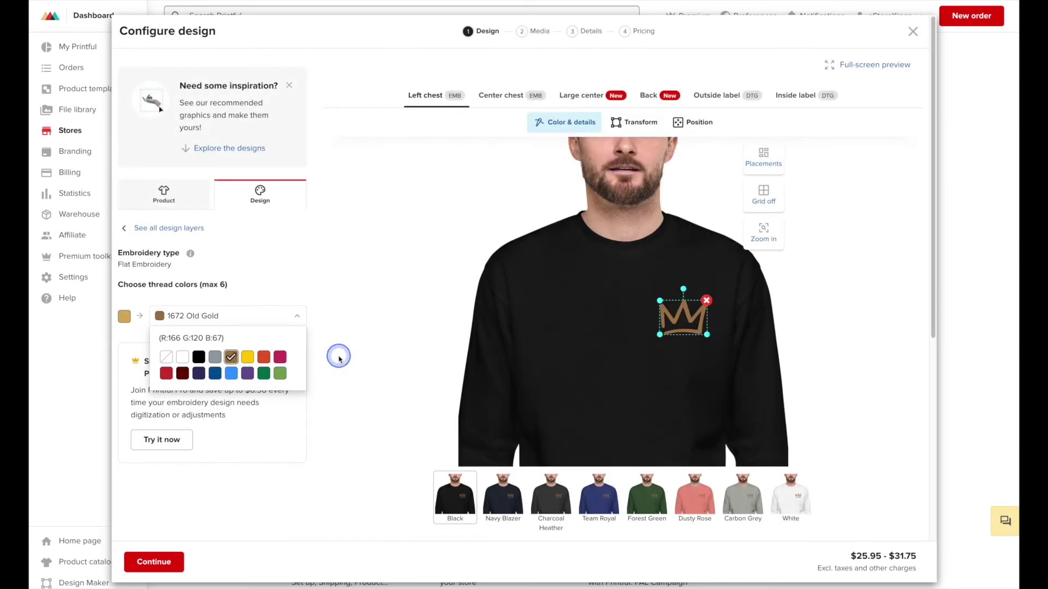
{"action": "left_click", "coordinate": [338, 359]}
- Shrink the crown and snap it to the centre of its area using the grid
{"action": "left_click", "coordinate": [697, 382]}
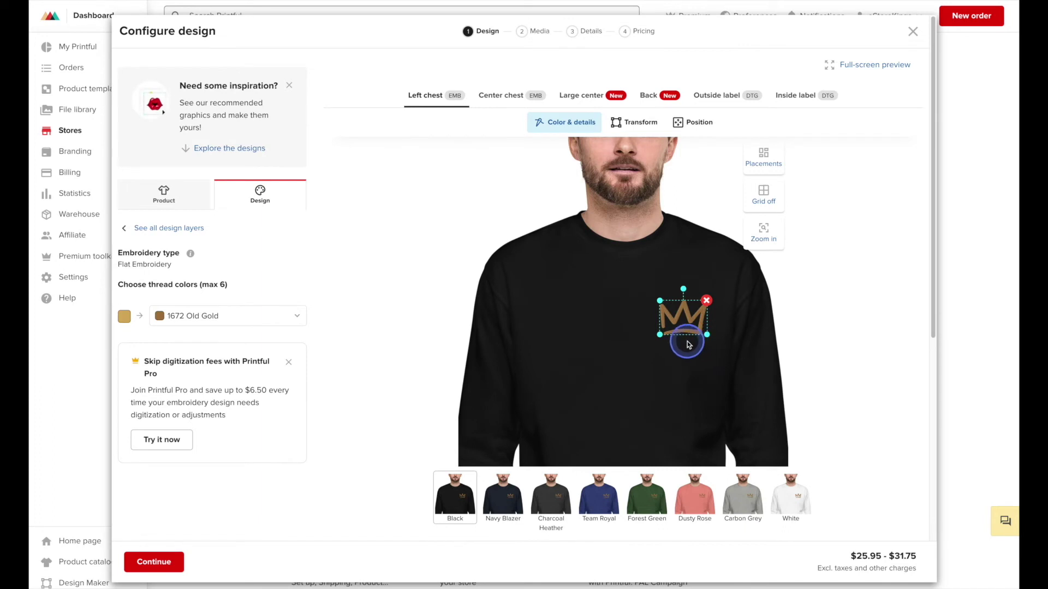
{"action": "left_click", "coordinate": [765, 195]}
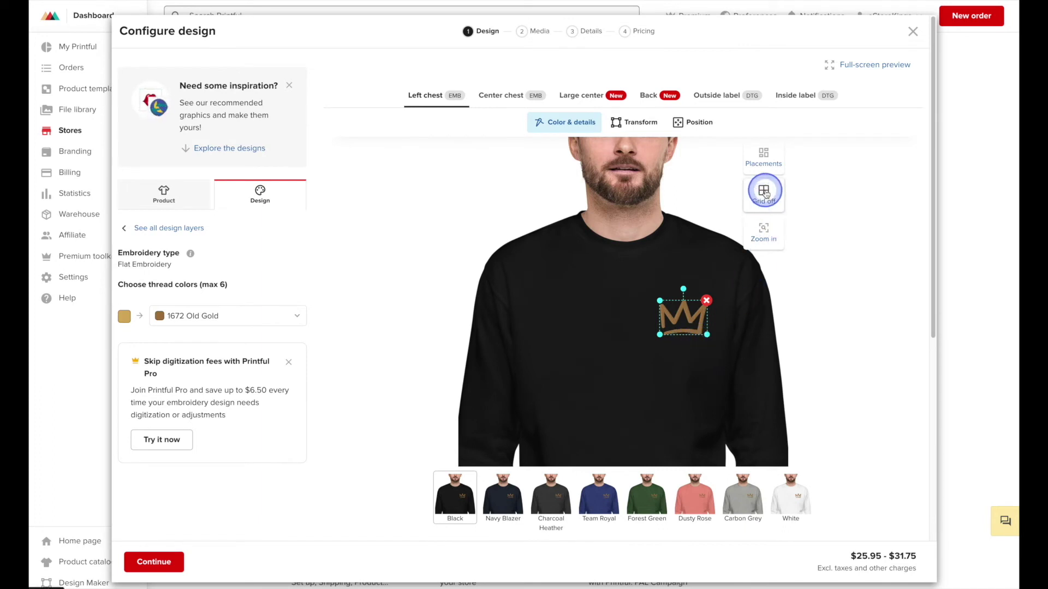
{"action": "left_click", "coordinate": [764, 194]}
{"action": "left_click_drag", "start_coordinate": [708, 334], "coordinate": [698, 325]}
{"action": "left_click", "coordinate": [728, 325]}
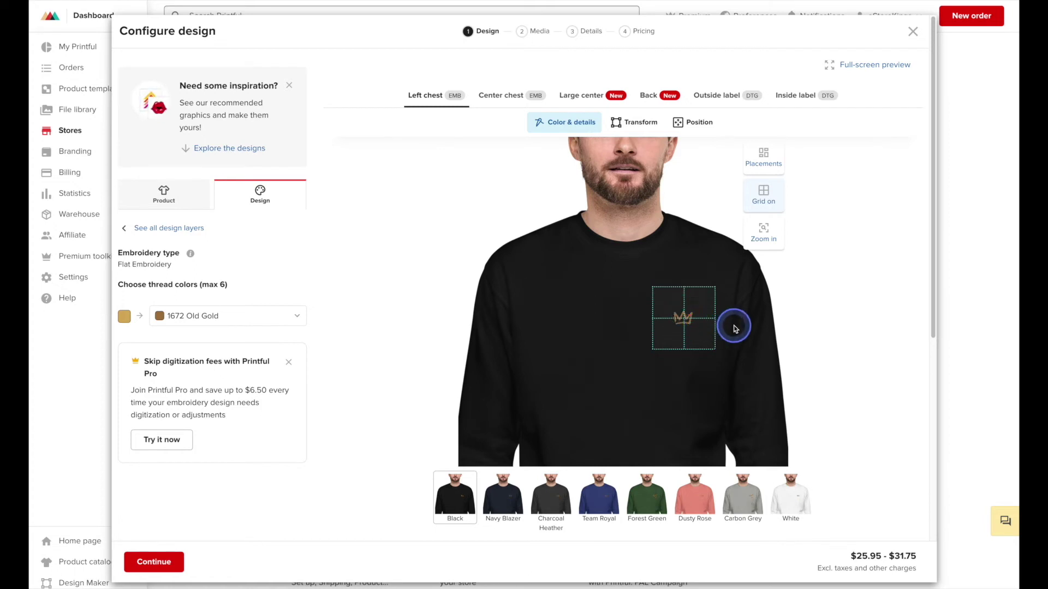
{"action": "left_click", "coordinate": [747, 201]}
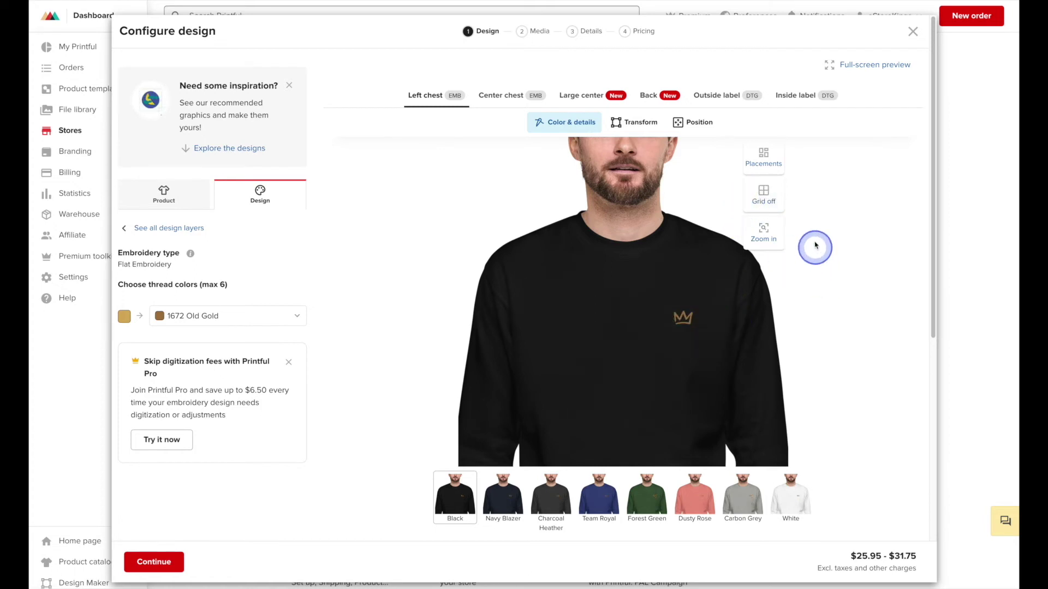
{"action": "left_click", "coordinate": [779, 190]}
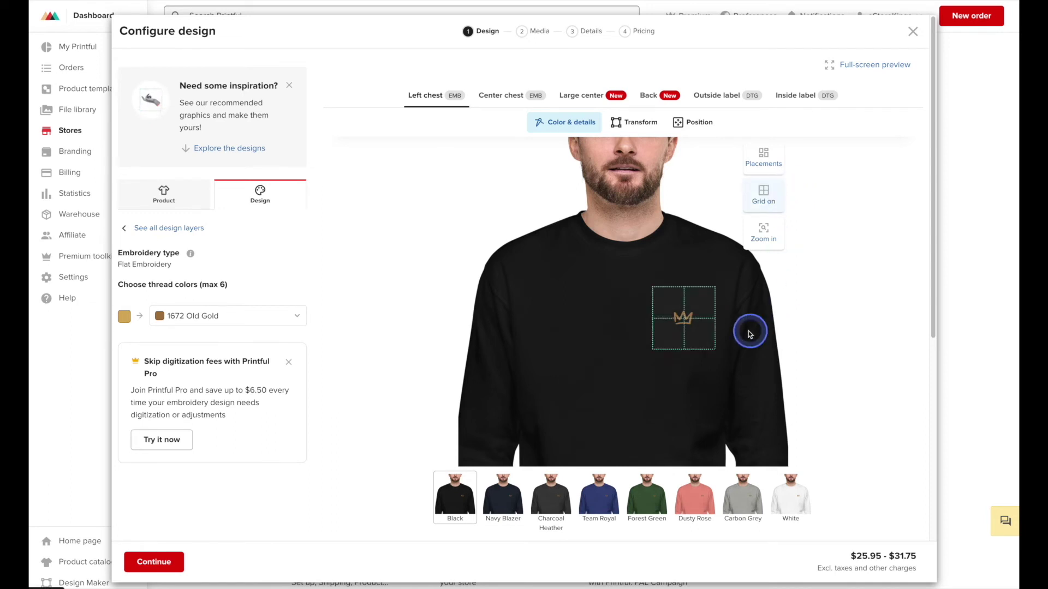
{"action": "left_click_drag", "start_coordinate": [689, 318], "coordinate": [688, 313]}
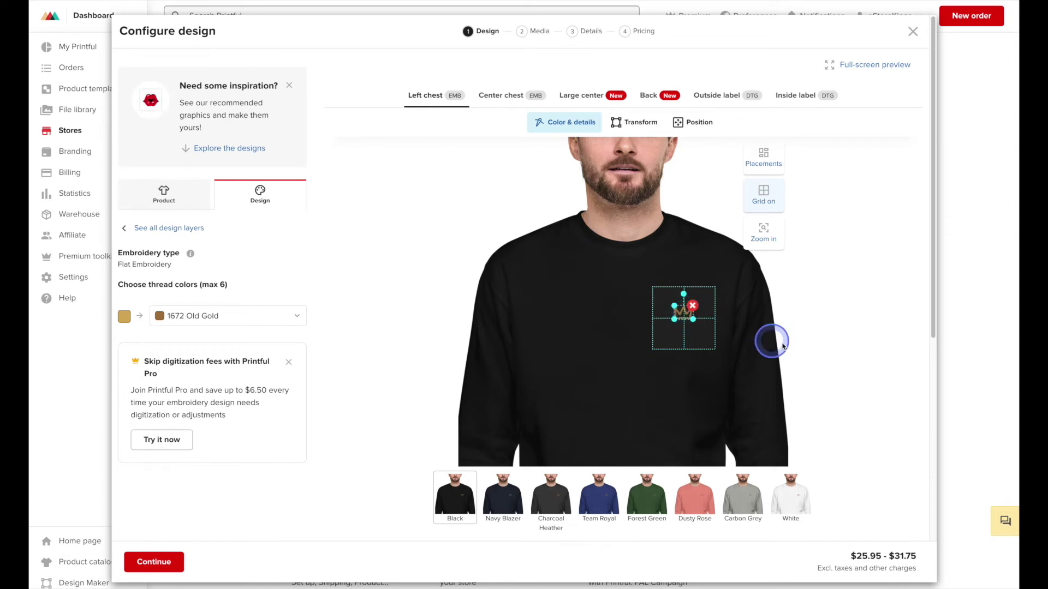
{"action": "left_click", "coordinate": [763, 197]}
{"action": "left_click", "coordinate": [753, 398]}
- Preview the crown on White, Carbon Grey, Dusty Rose, Forest Green, Team Royal, Charcoal Heather, Navy Blazer, then continue
{"action": "mouse_move", "coordinate": [789, 495]}
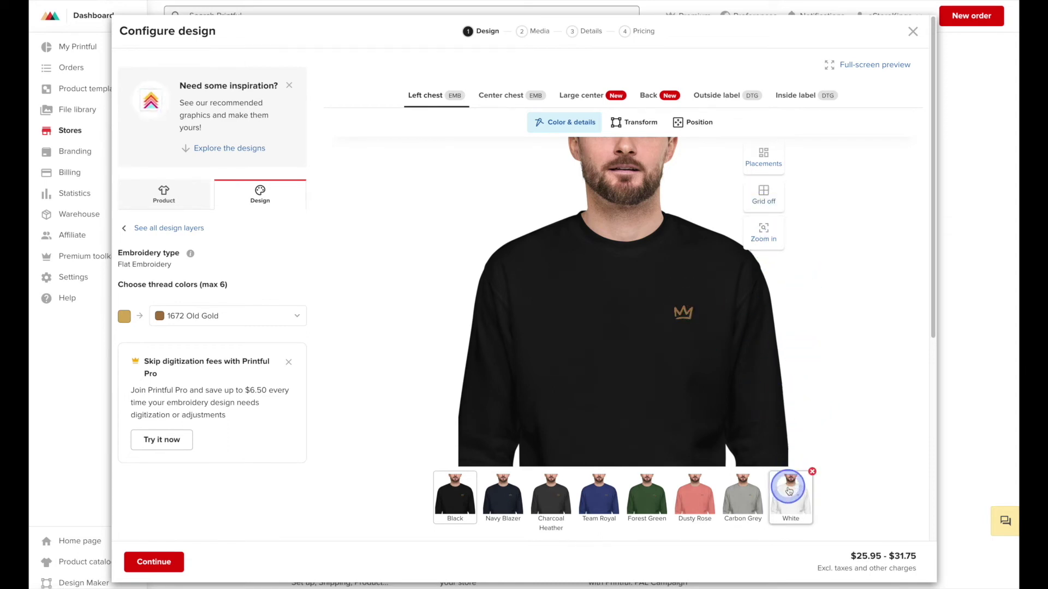
{"action": "left_click", "coordinate": [790, 496]}
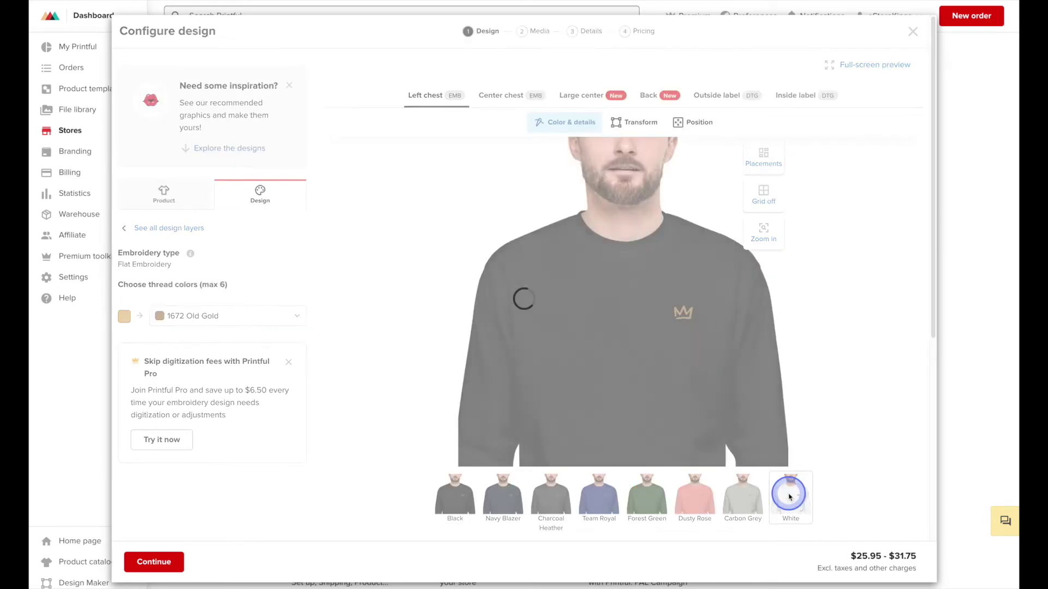
{"action": "left_click", "coordinate": [744, 499]}
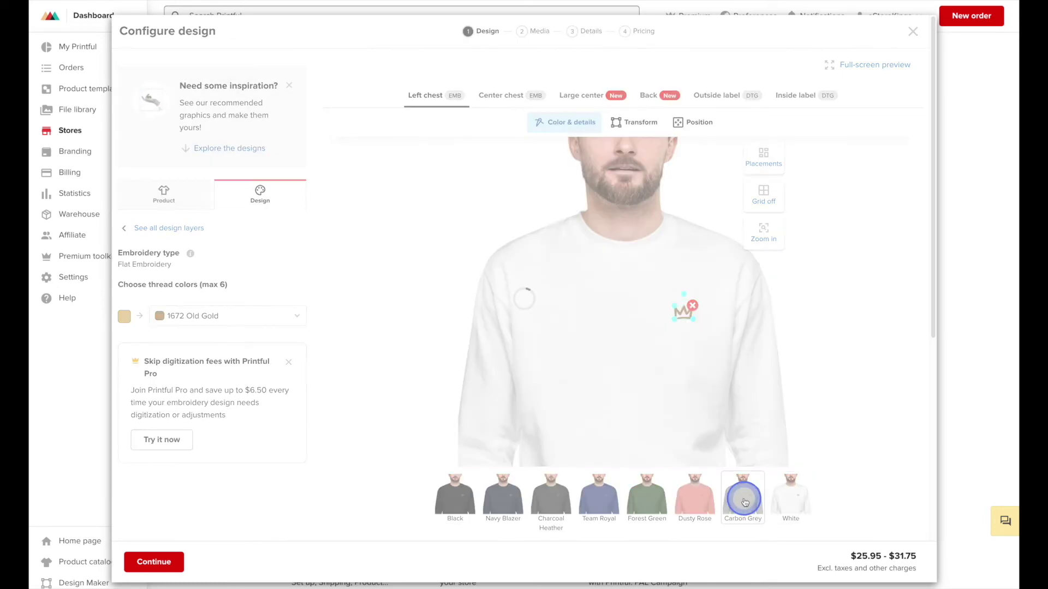
{"action": "left_click", "coordinate": [693, 501]}
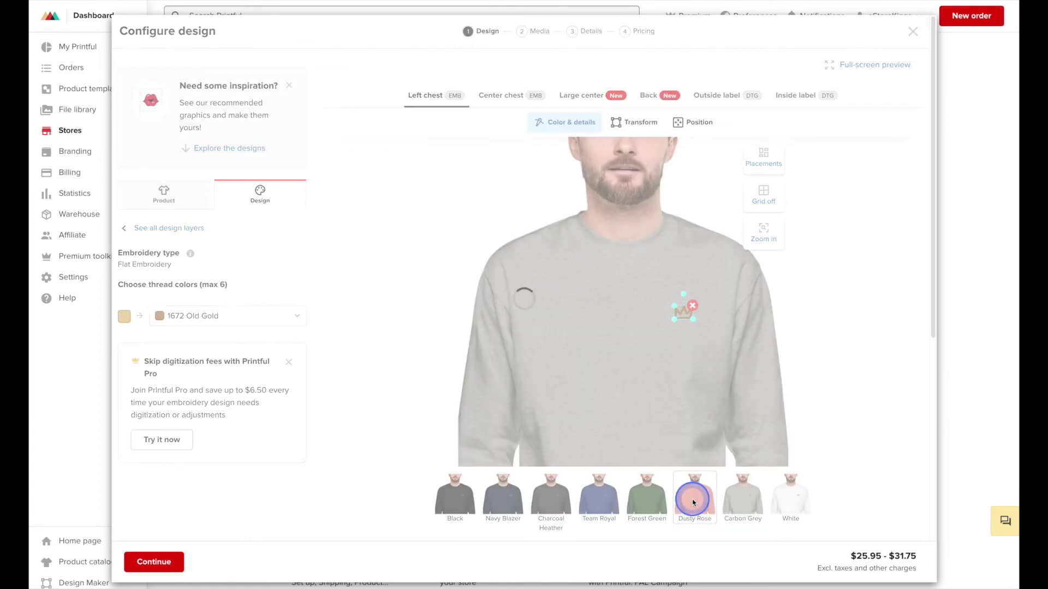
{"action": "left_click", "coordinate": [648, 504]}
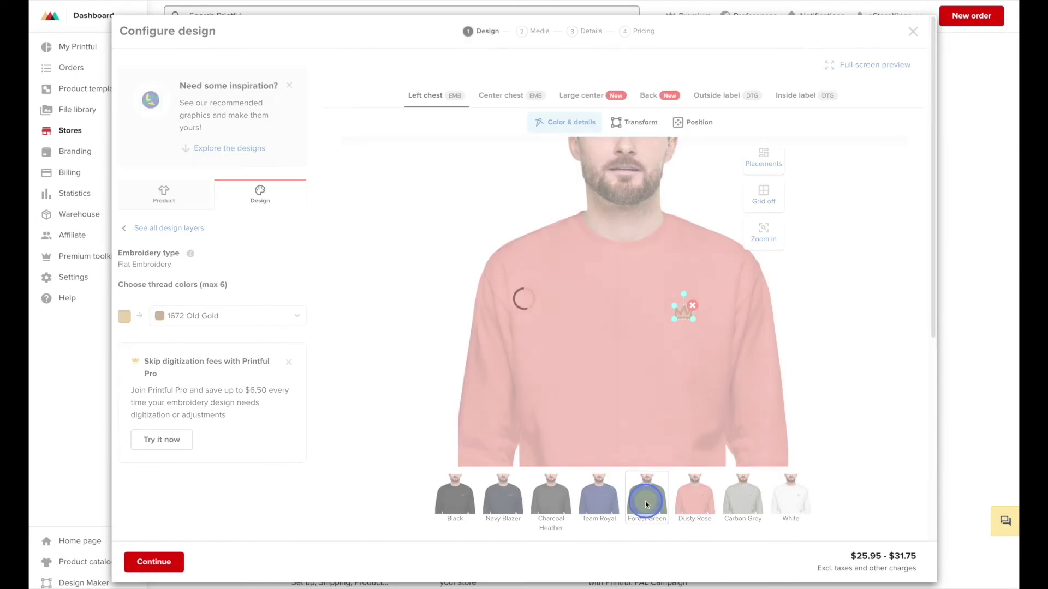
{"action": "left_click", "coordinate": [598, 496]}
{"action": "left_click", "coordinate": [553, 497]}
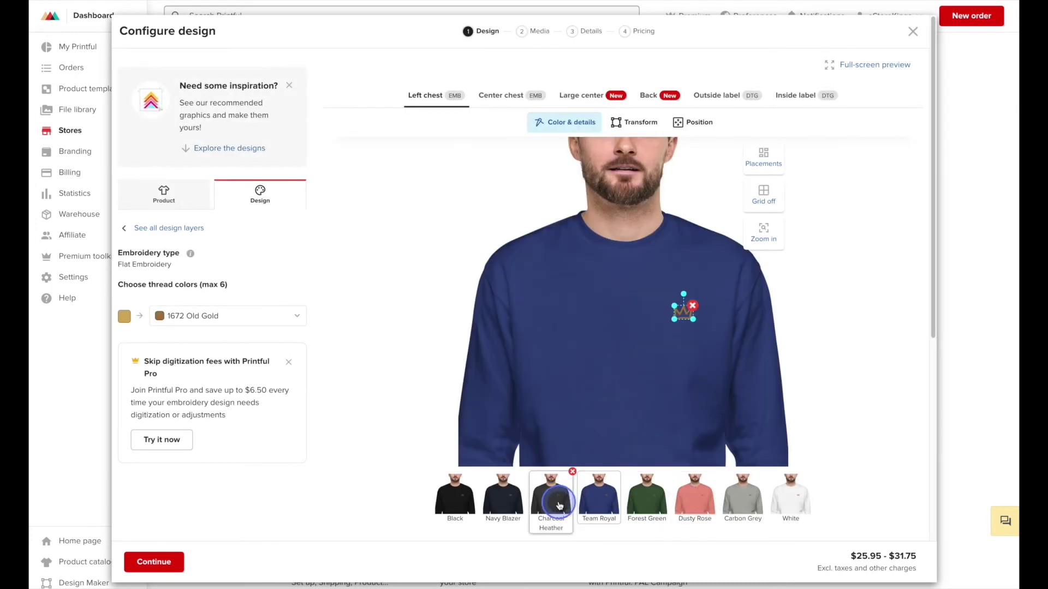
{"action": "left_click", "coordinate": [513, 506]}
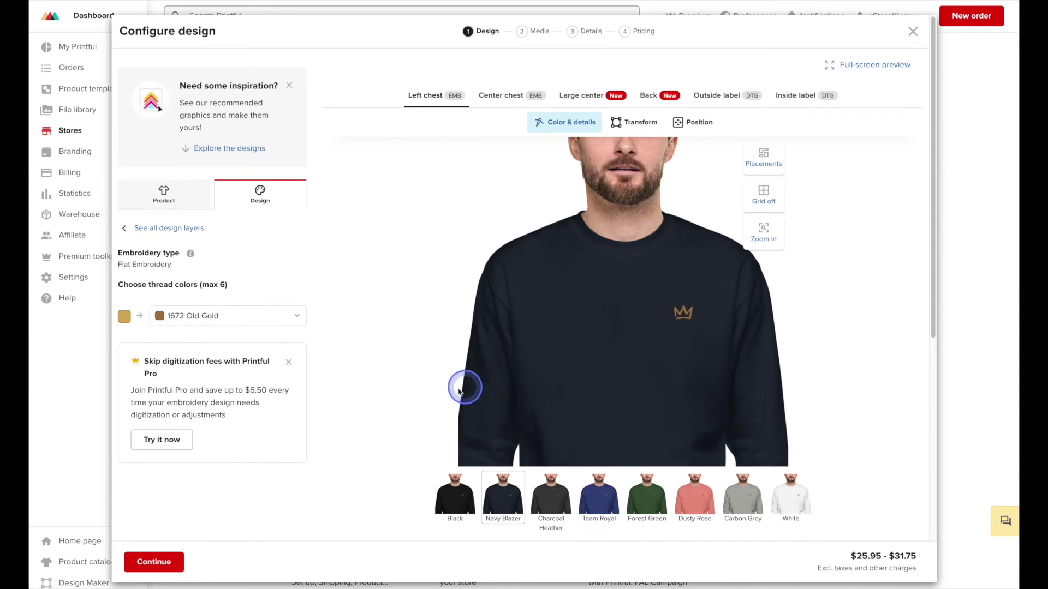
{"action": "left_click", "coordinate": [179, 563]}
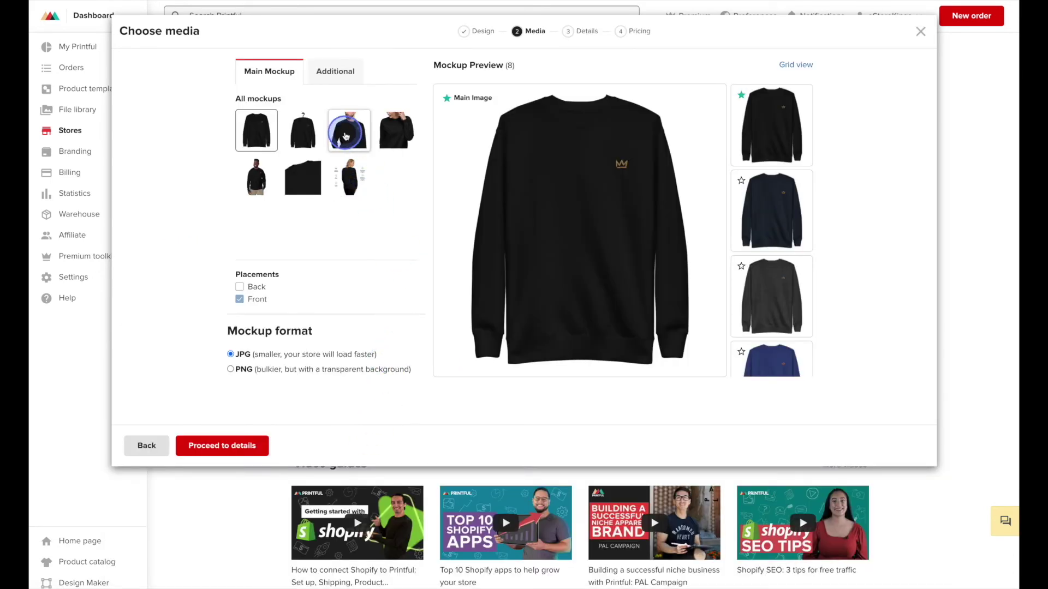
- Make the male model shot the main mockup and add navy woman, flat navy, and two green mockups
{"action": "left_click", "coordinate": [345, 136]}
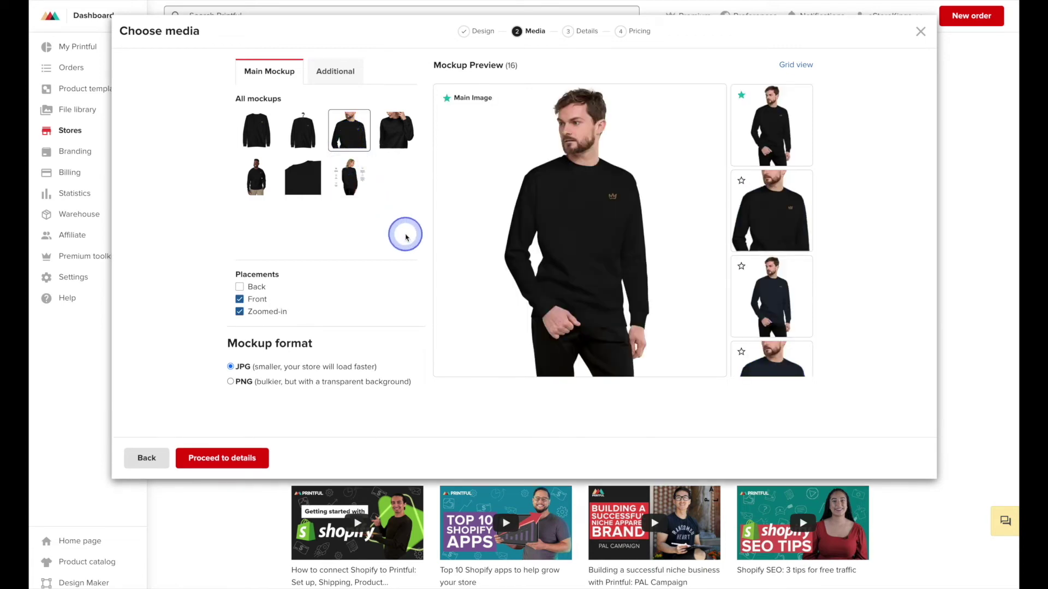
{"action": "left_click", "coordinate": [339, 80]}
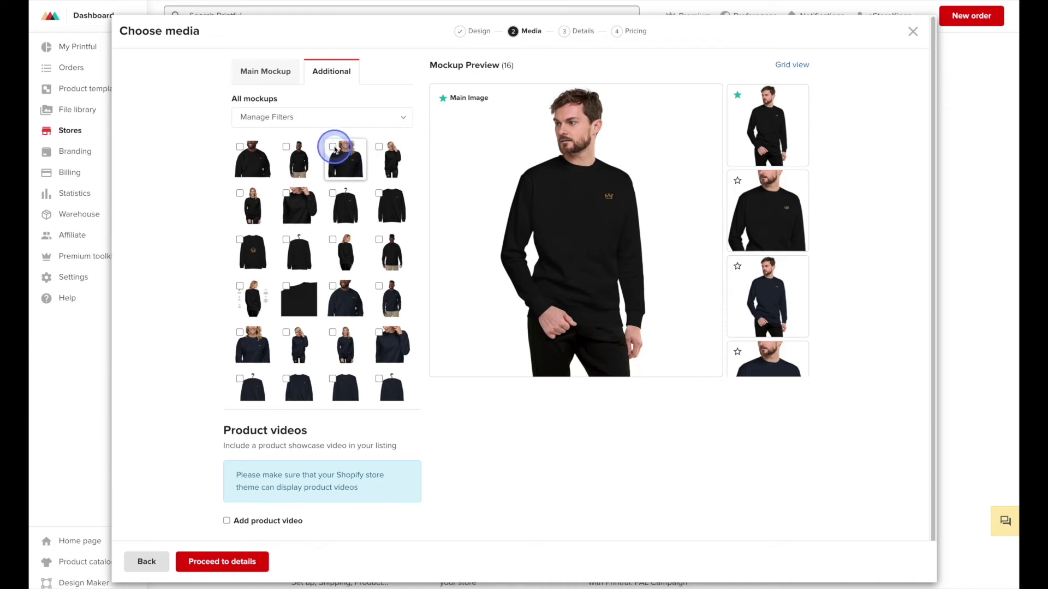
{"action": "left_click", "coordinate": [349, 164]}
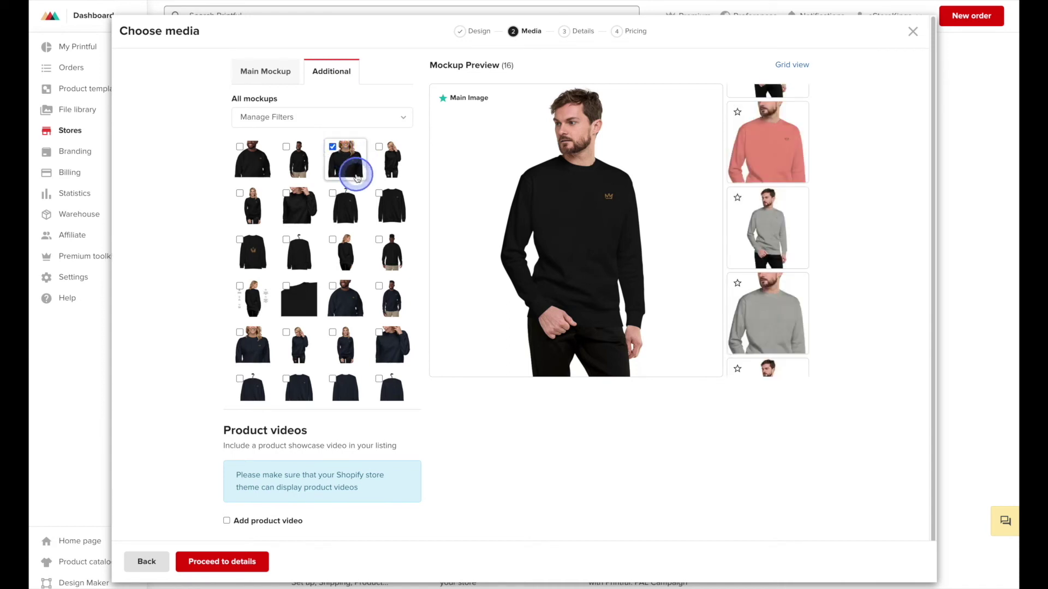
{"action": "left_click", "coordinate": [379, 146]}
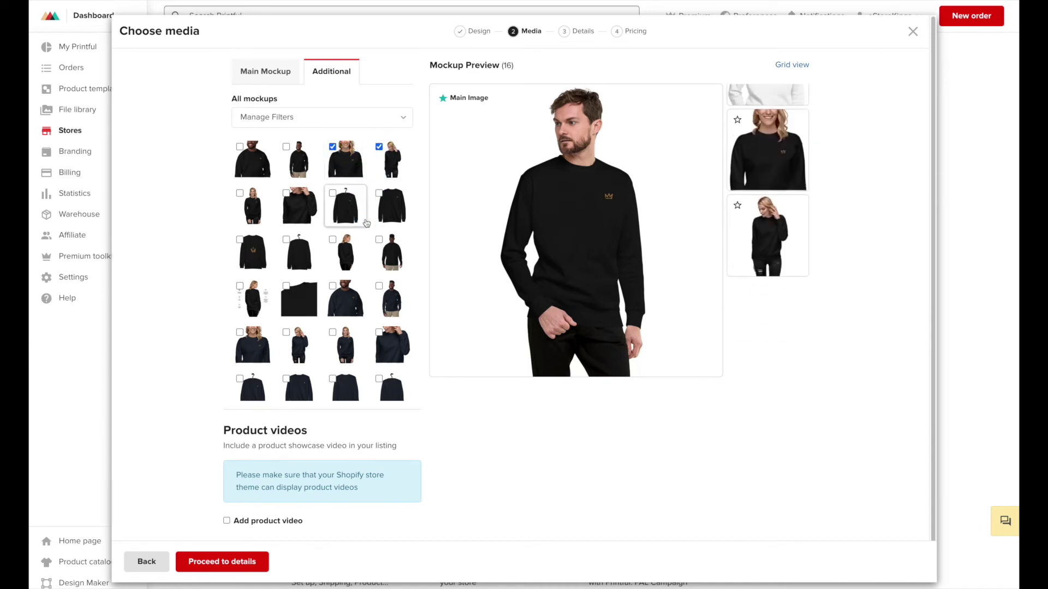
{"action": "left_click", "coordinate": [347, 170]}
{"action": "left_click", "coordinate": [380, 147]}
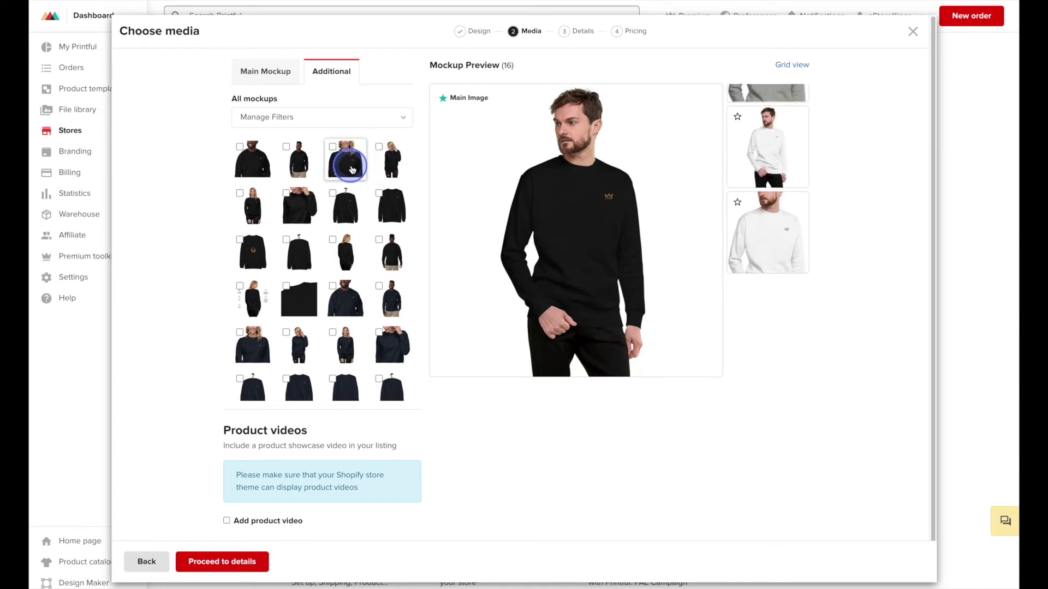
{"action": "scroll", "coordinate": [358, 354], "scroll_direction": "down", "scroll_amount": 5}
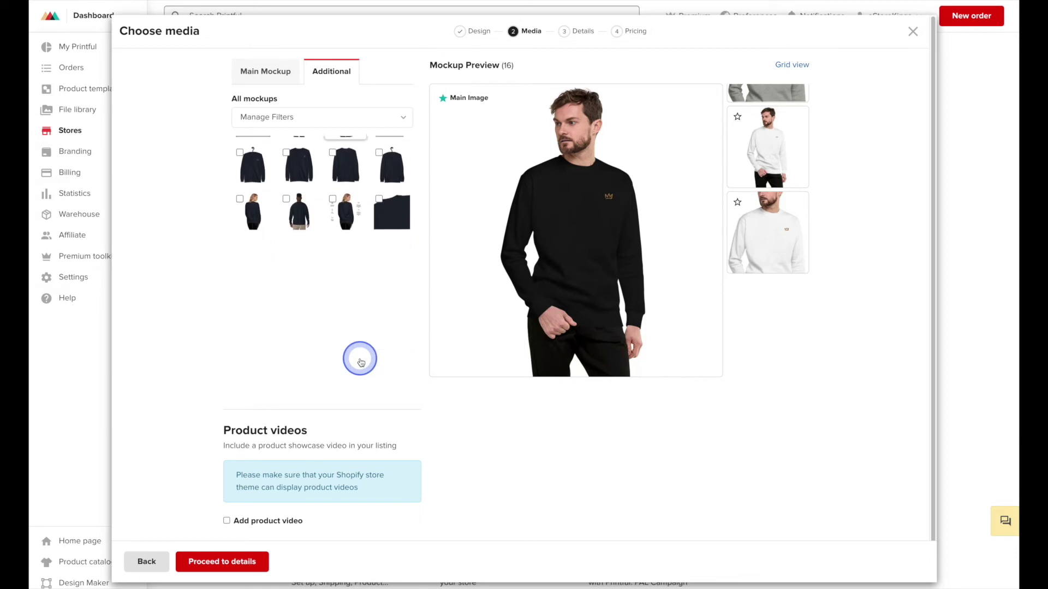
{"action": "scroll", "coordinate": [360, 362], "scroll_direction": "down", "scroll_amount": 5}
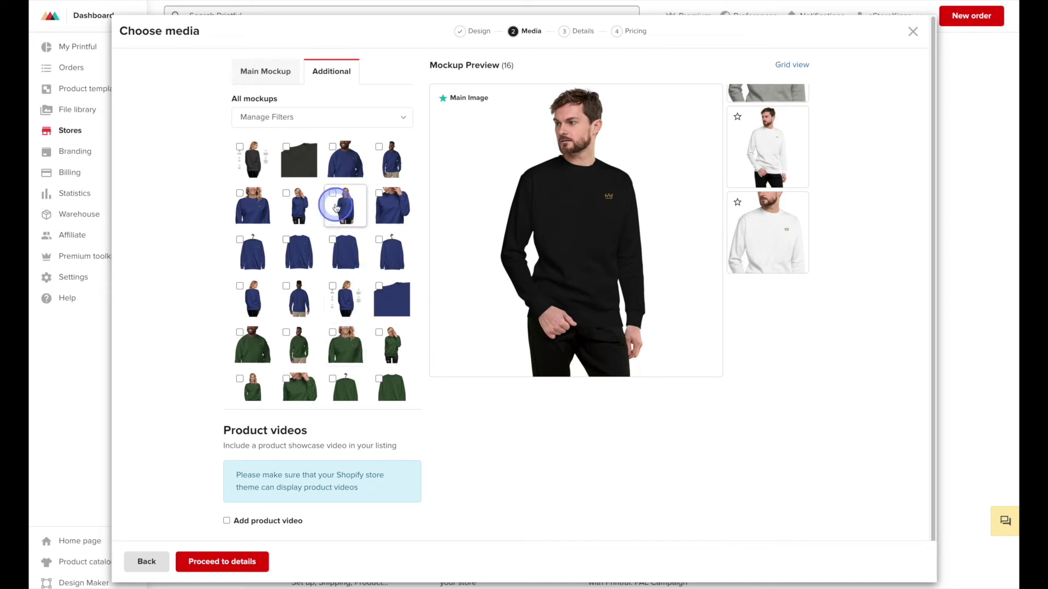
{"action": "left_click", "coordinate": [333, 193]}
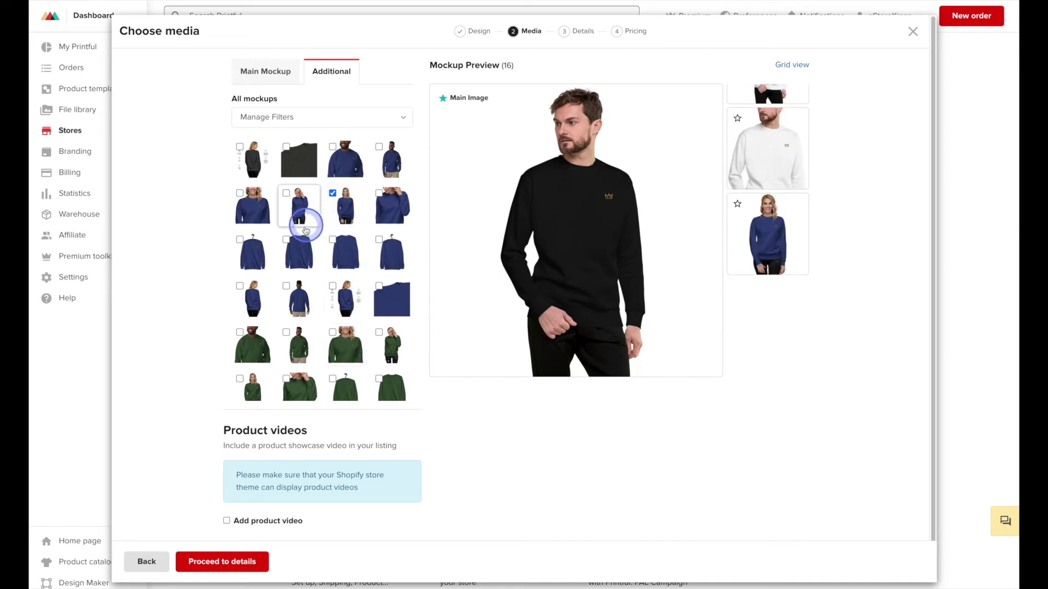
{"action": "left_click", "coordinate": [285, 240]}
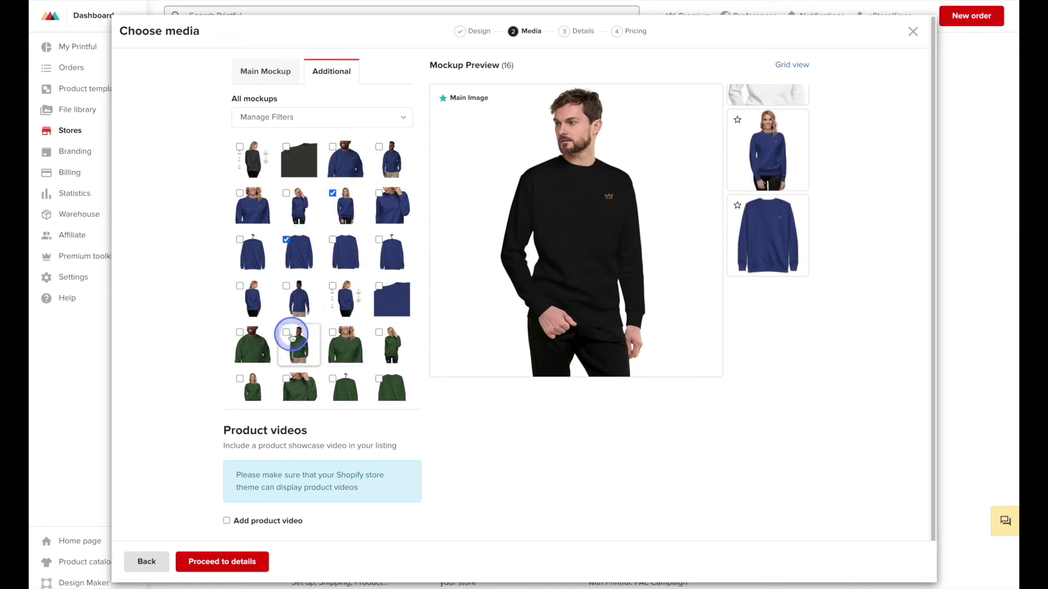
{"action": "left_click", "coordinate": [286, 333]}
{"action": "left_click", "coordinate": [256, 334]}
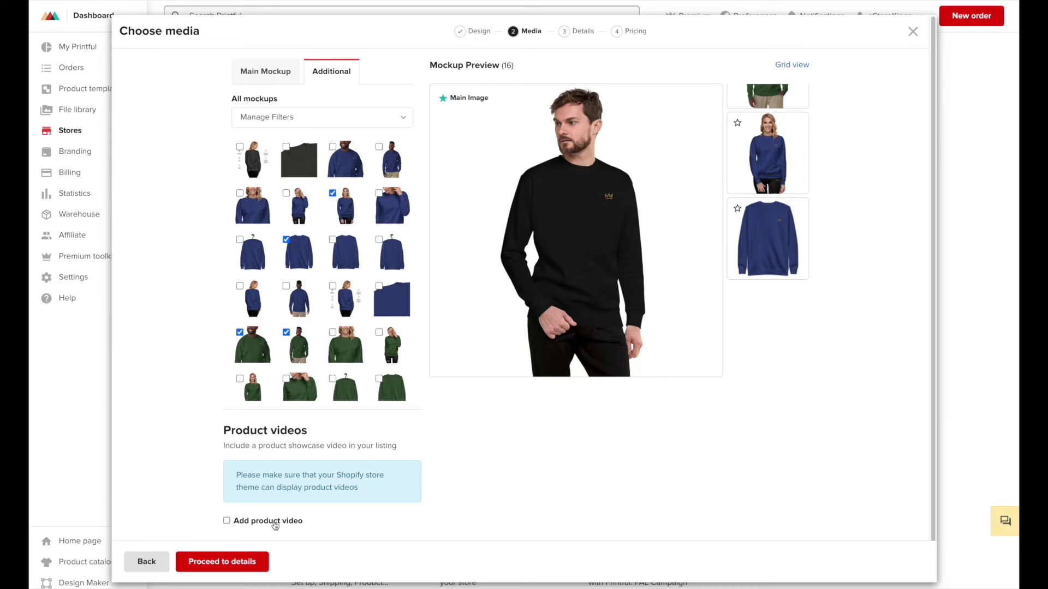
- Include the product fit video, preview it, and proceed to the details step
{"action": "left_click", "coordinate": [275, 521]}
{"action": "scroll", "coordinate": [939, 518], "scroll_direction": "down", "scroll_amount": 2}
{"action": "scroll", "coordinate": [939, 522], "scroll_direction": "down", "scroll_amount": 1}
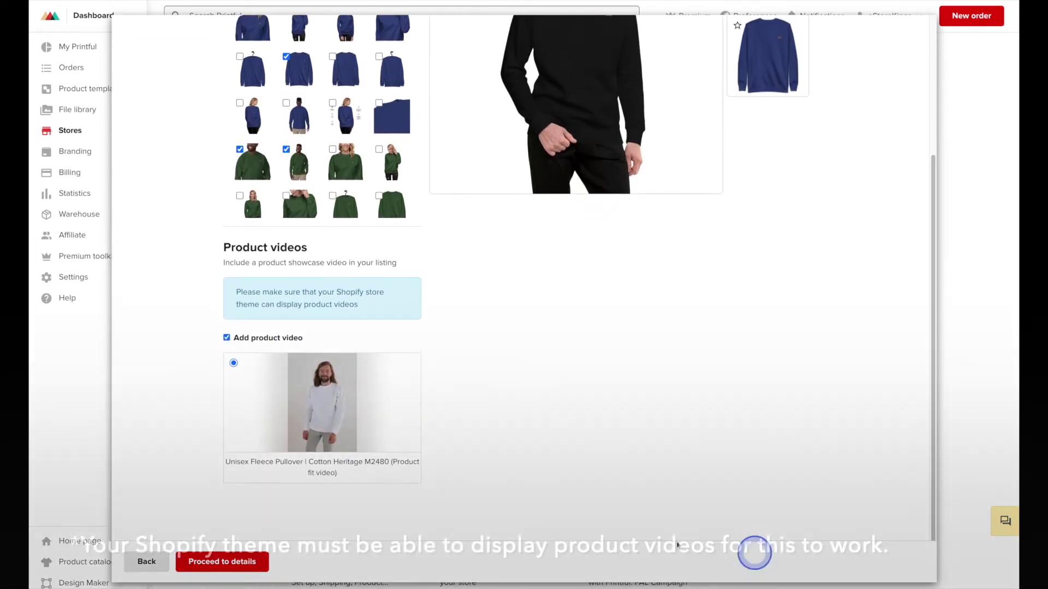
{"action": "left_click", "coordinate": [315, 397]}
{"action": "left_click", "coordinate": [402, 163]}
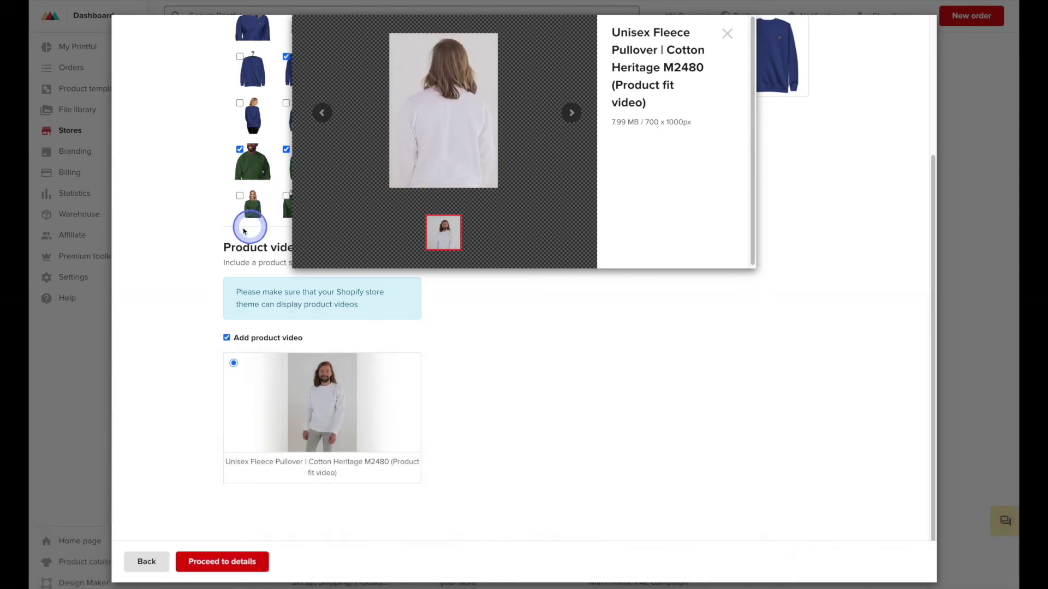
{"action": "left_click", "coordinate": [203, 235]}
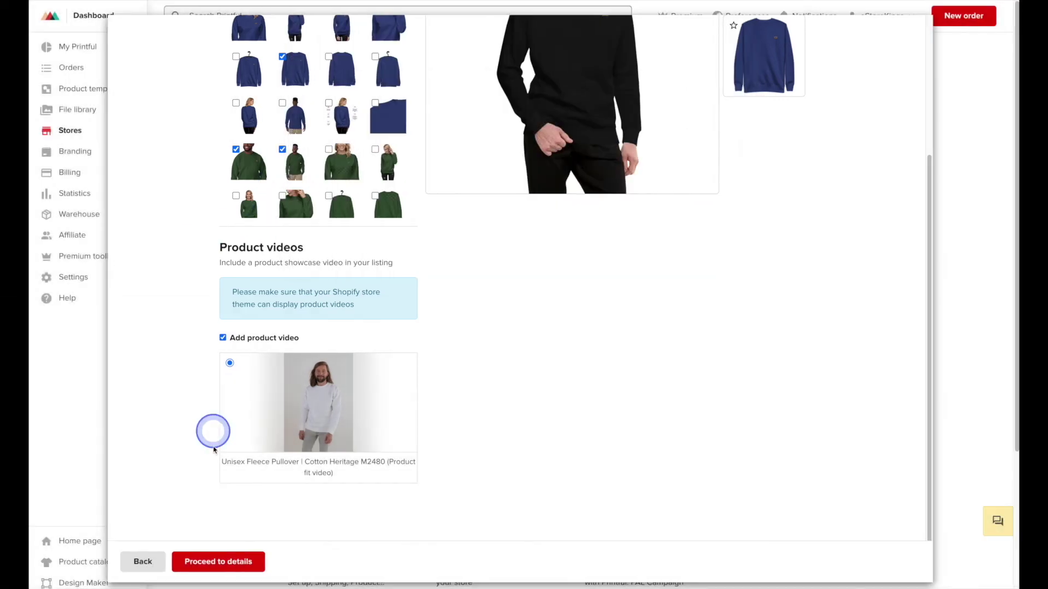
{"action": "left_click", "coordinate": [236, 561]}
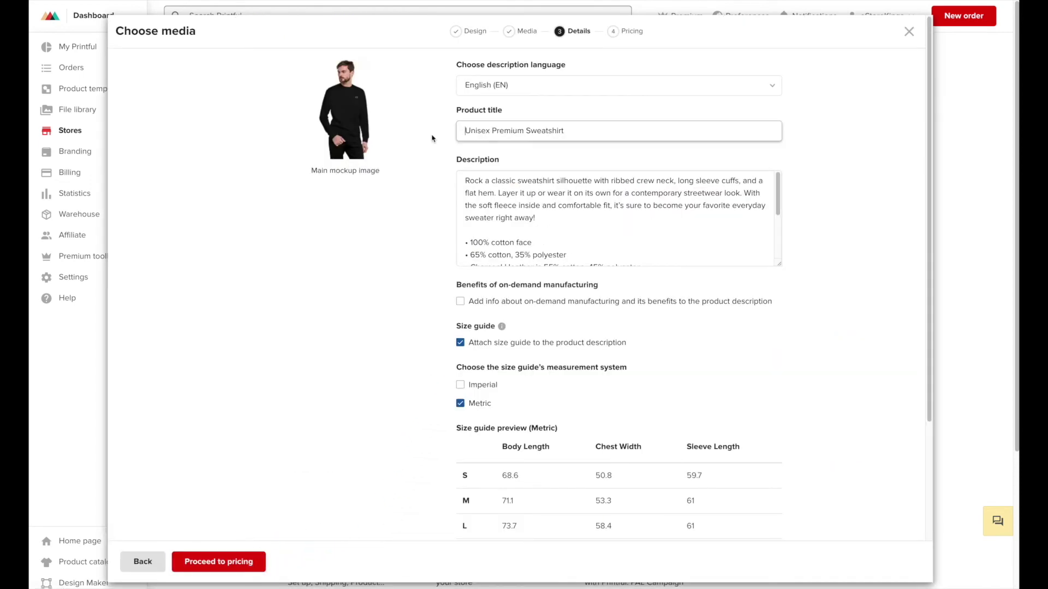
- Retitle the product 'Embroidered Crown Unisex Premium Sweatshirt' and proceed to pricing
{"action": "type", "text": "Crown"}
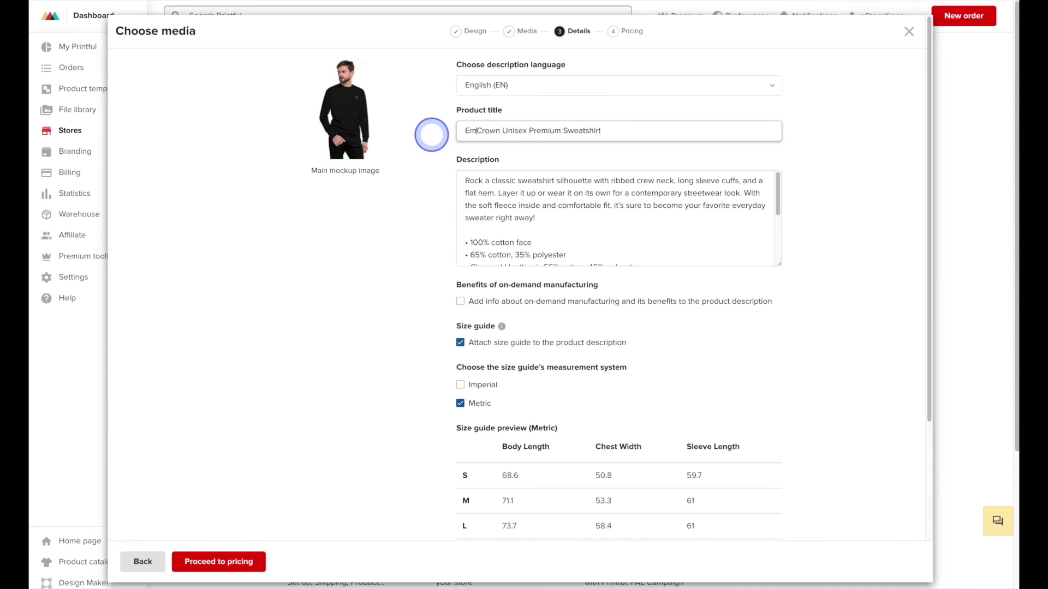
{"action": "left_click", "coordinate": [431, 135]}
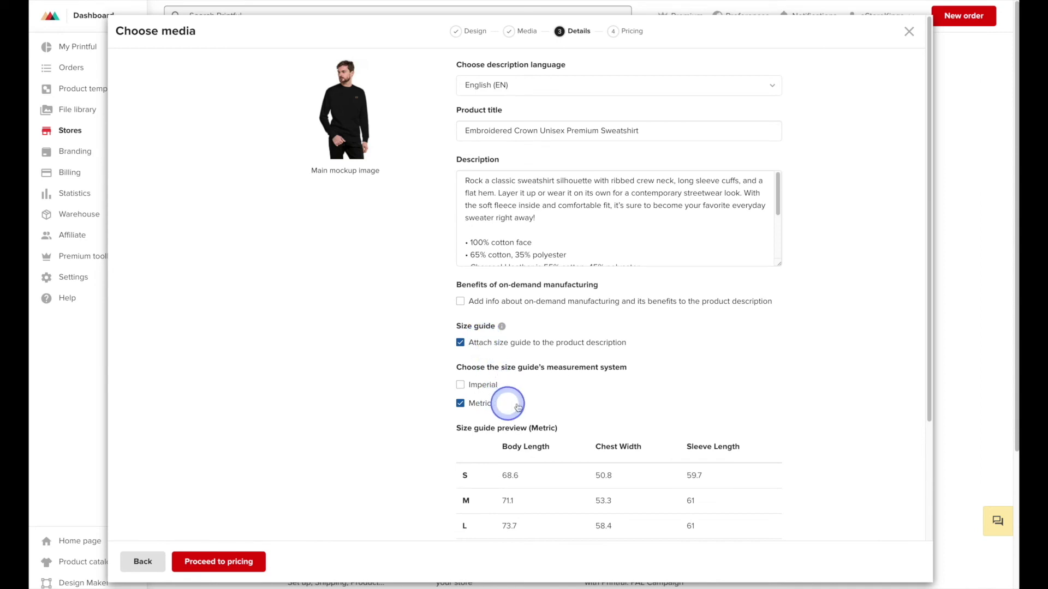
{"action": "left_click_drag", "start_coordinate": [926, 330], "coordinate": [939, 505]}
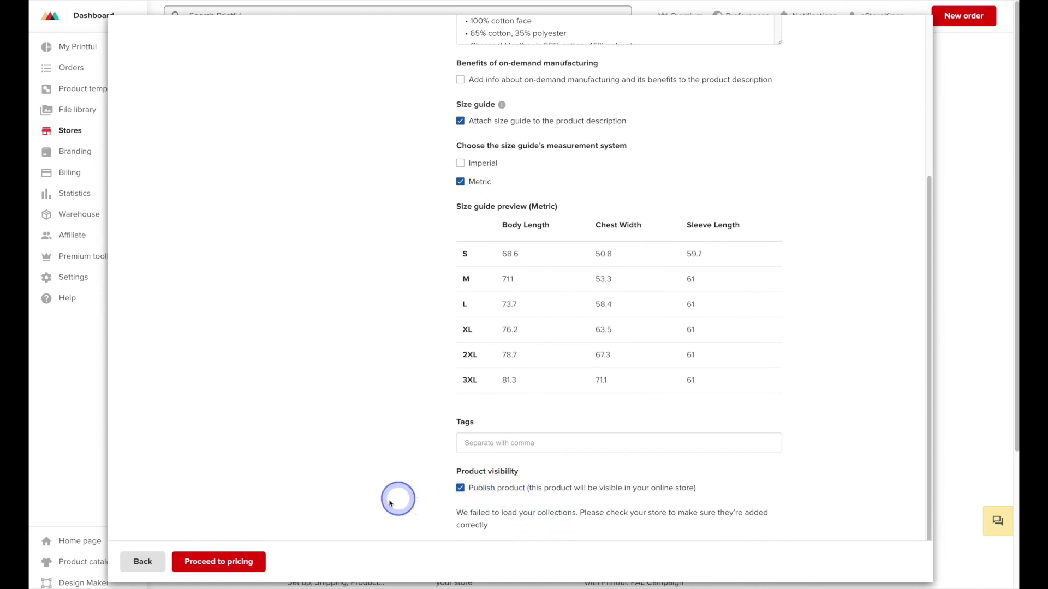
{"action": "left_click", "coordinate": [254, 562]}
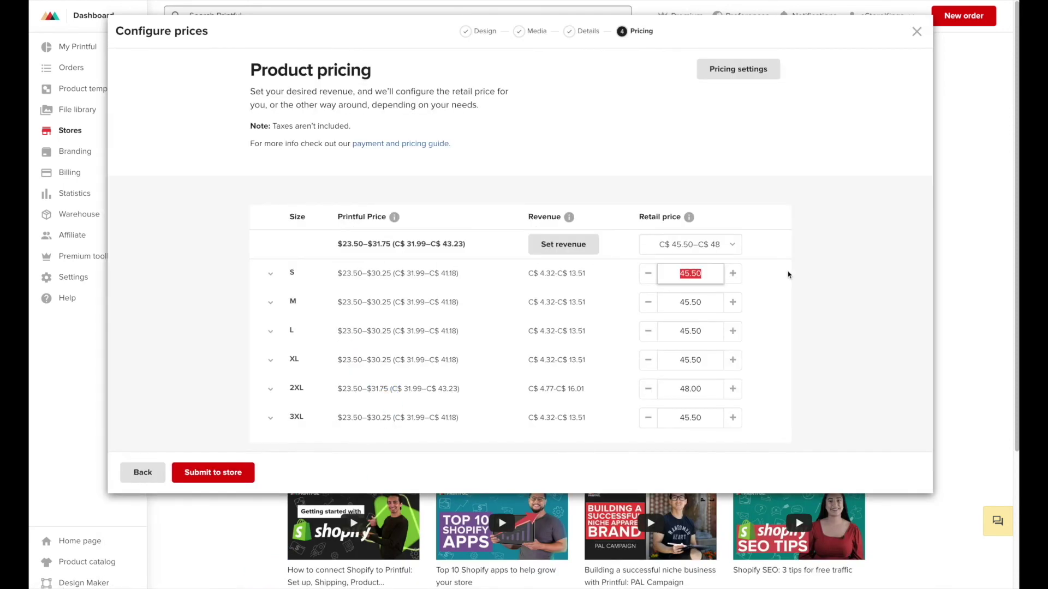
- Price size S at 49.99 and submit the Embroidered Crown sweatshirt to the store
{"action": "left_click", "coordinate": [779, 309]}
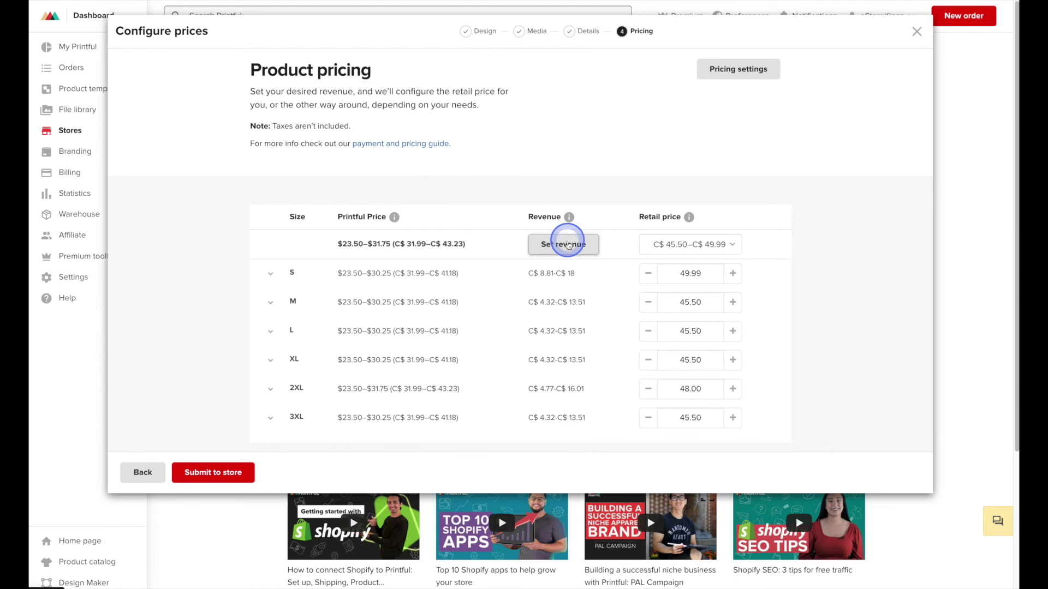
{"action": "left_click", "coordinate": [221, 479]}
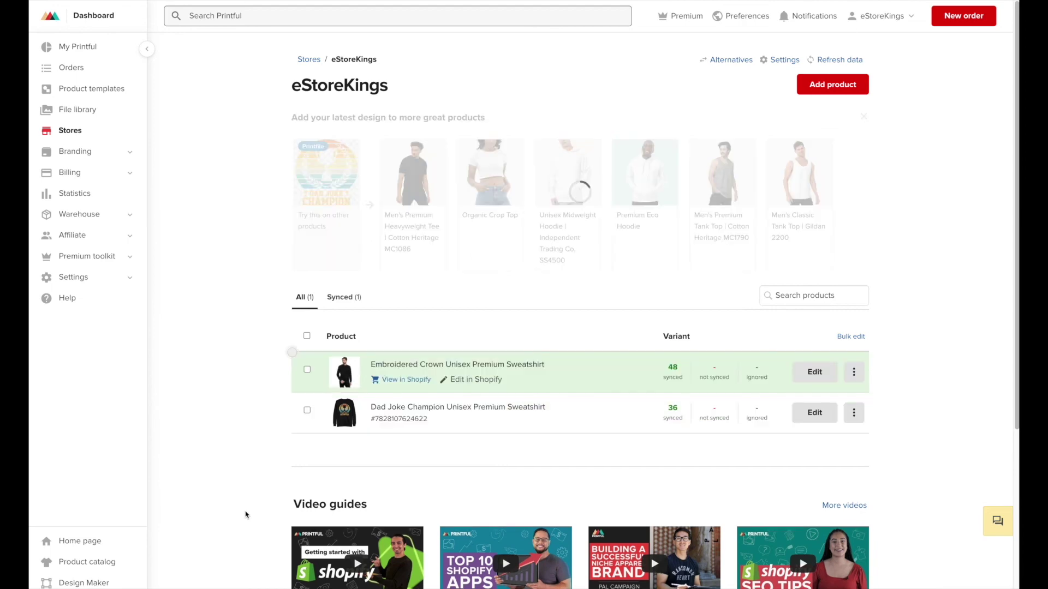
{"action": "left_click", "coordinate": [244, 463]}
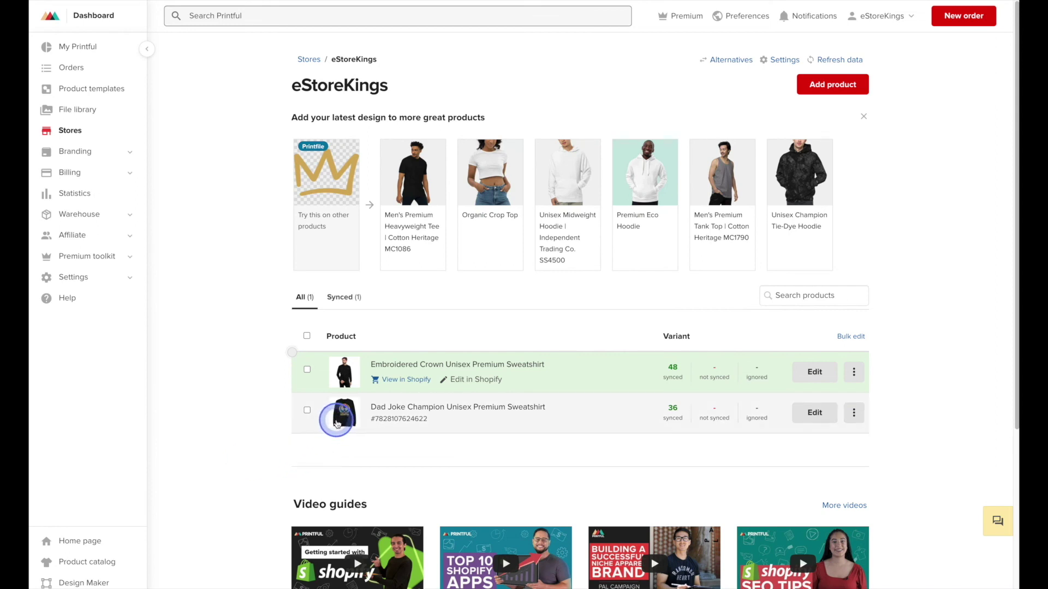
{"action": "left_click", "coordinate": [411, 391]}
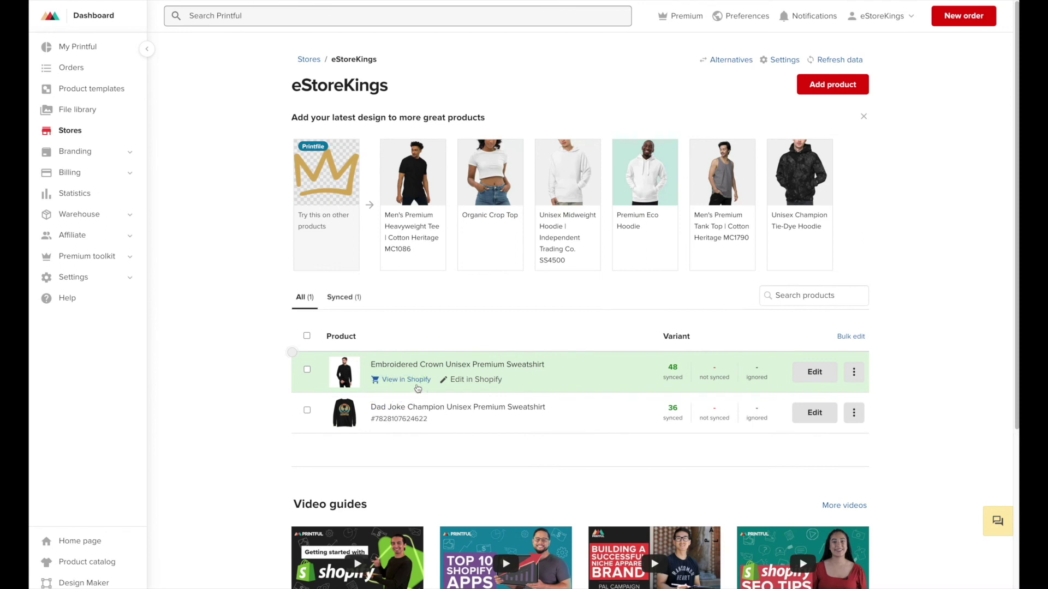
{"action": "left_click", "coordinate": [468, 386]}
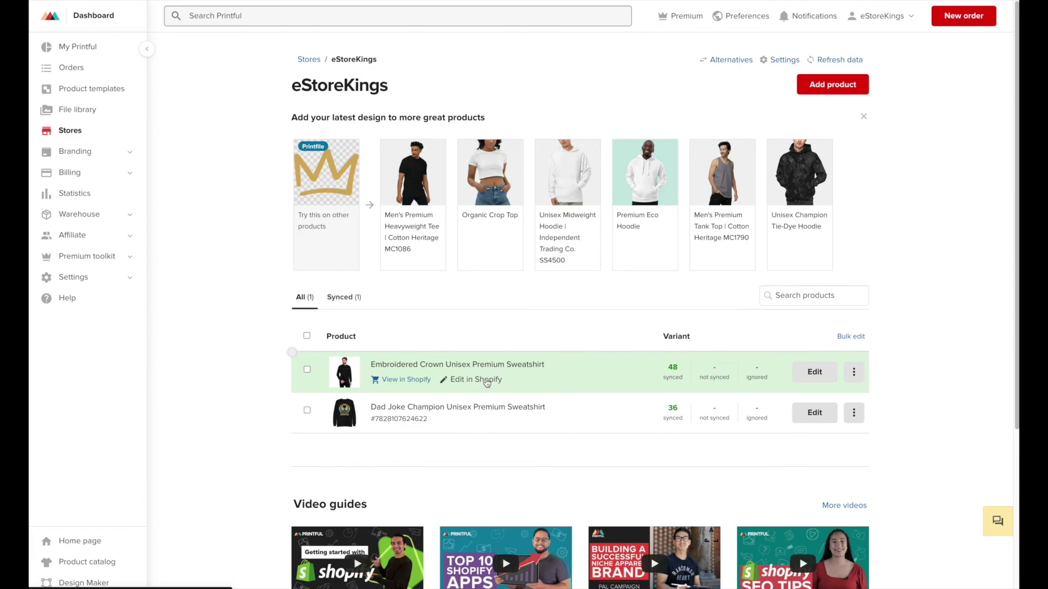
- Open the Embroidered Crown product and move the navy and black sweatshirt images up in Media
{"action": "left_click", "coordinate": [487, 380]}
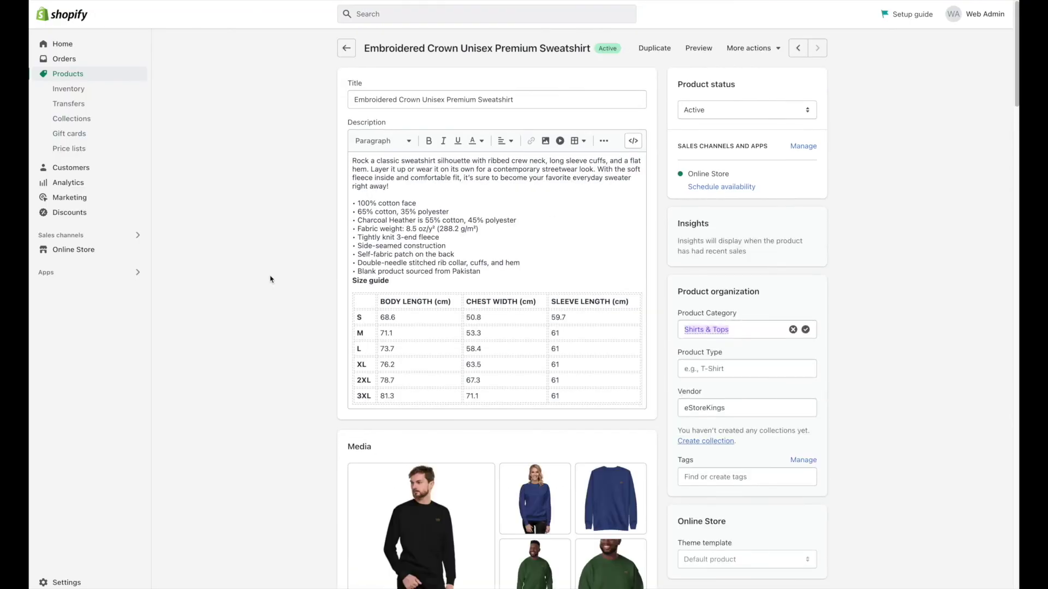
{"action": "left_click_drag", "start_coordinate": [1008, 93], "coordinate": [1001, 150]}
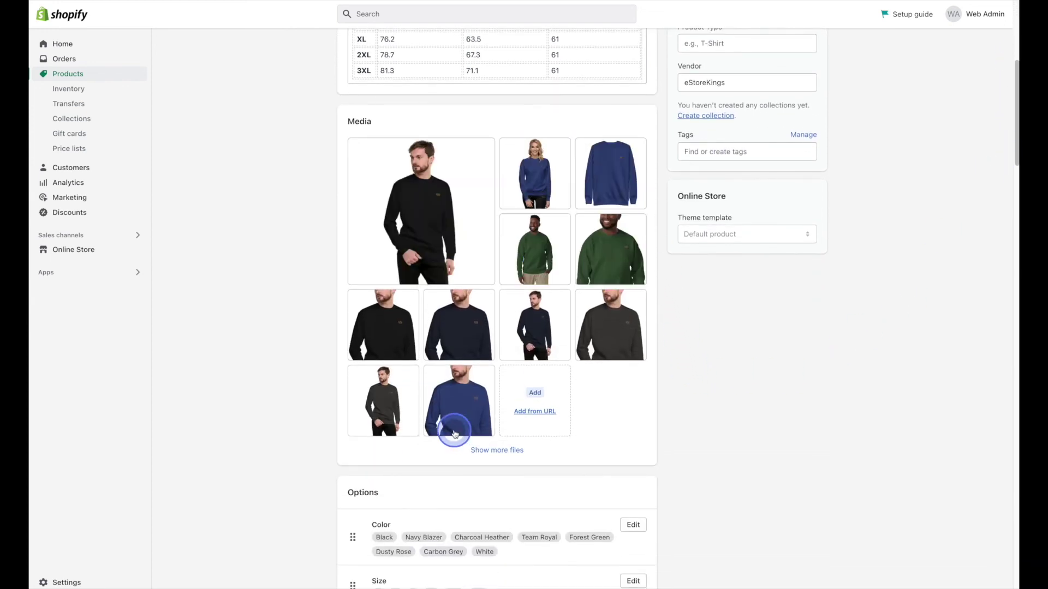
{"action": "left_click_drag", "start_coordinate": [436, 412], "coordinate": [591, 184]}
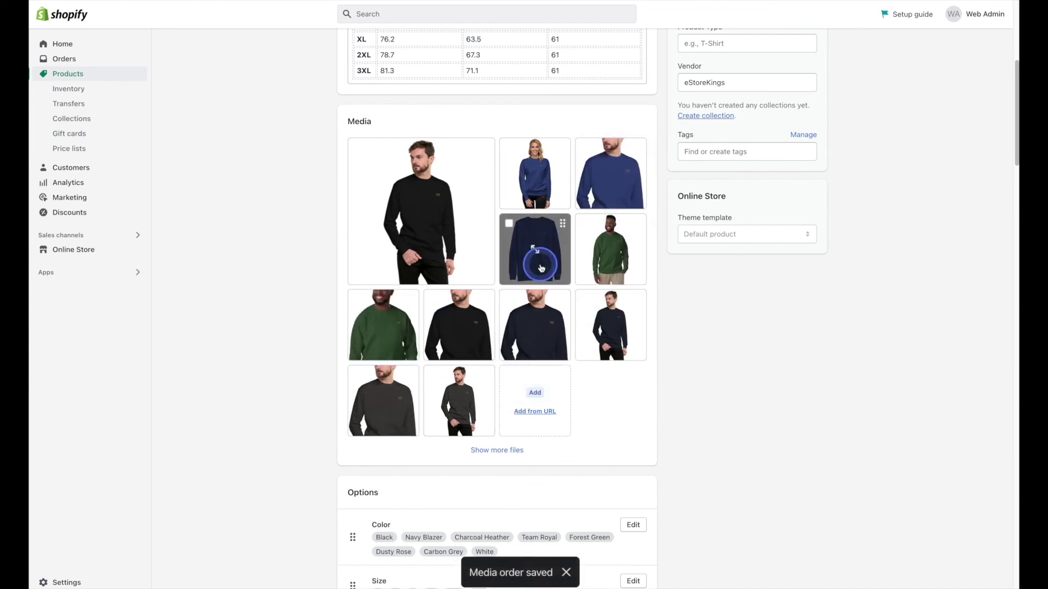
{"action": "left_click_drag", "start_coordinate": [478, 299], "coordinate": [533, 184]}
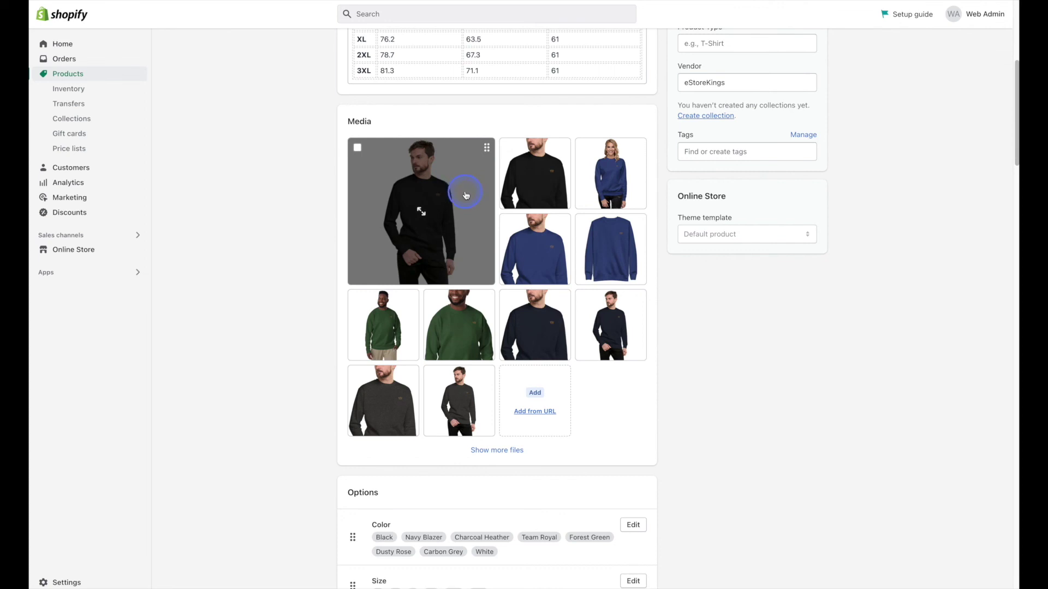
- Delete four unwanted mockup images and preview the product on the storefront
{"action": "left_click", "coordinate": [509, 148]}
{"action": "left_click", "coordinate": [509, 299]}
{"action": "left_click", "coordinate": [508, 223]}
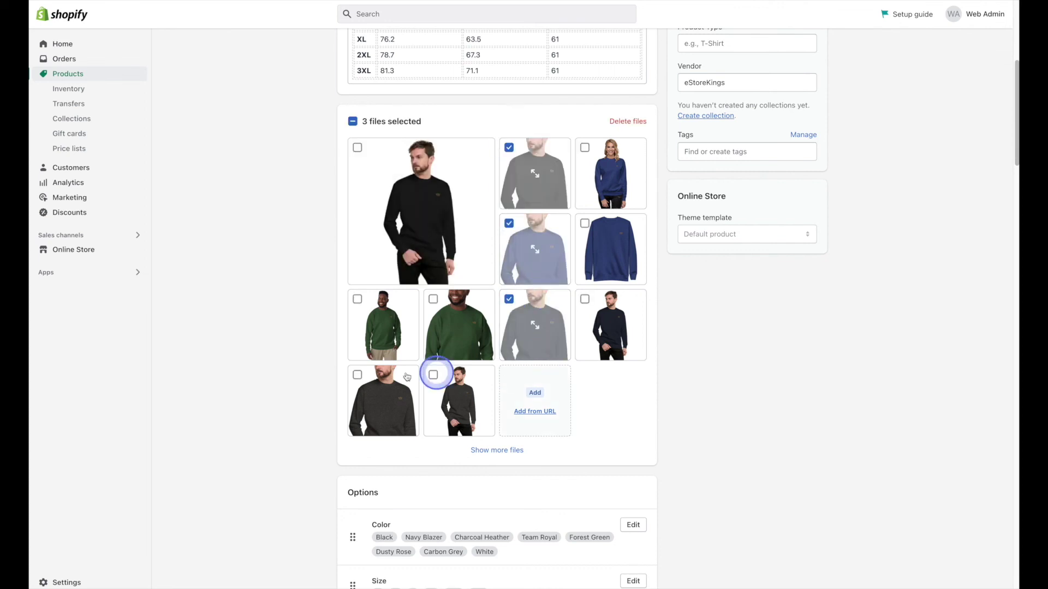
{"action": "left_click", "coordinate": [358, 376]}
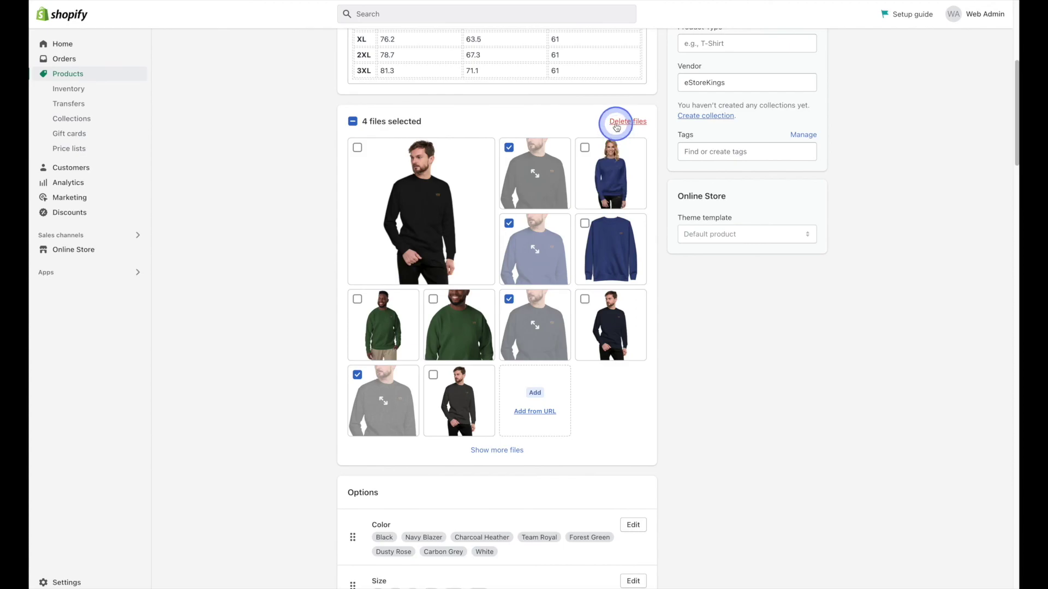
{"action": "left_click", "coordinate": [615, 125]}
{"action": "left_click", "coordinate": [665, 329]}
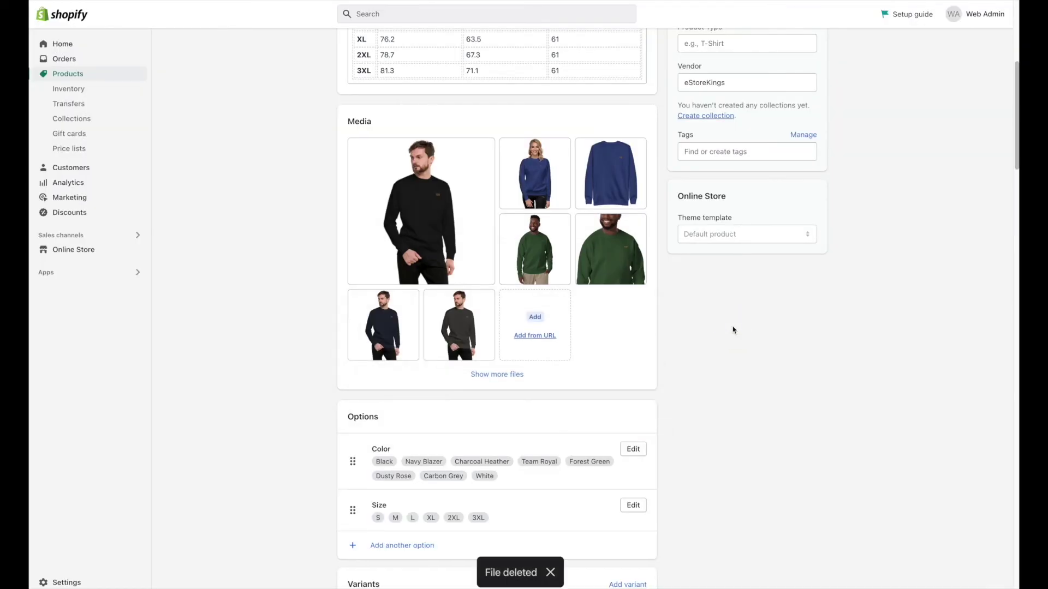
{"action": "left_click_drag", "start_coordinate": [1009, 164], "coordinate": [963, 34]}
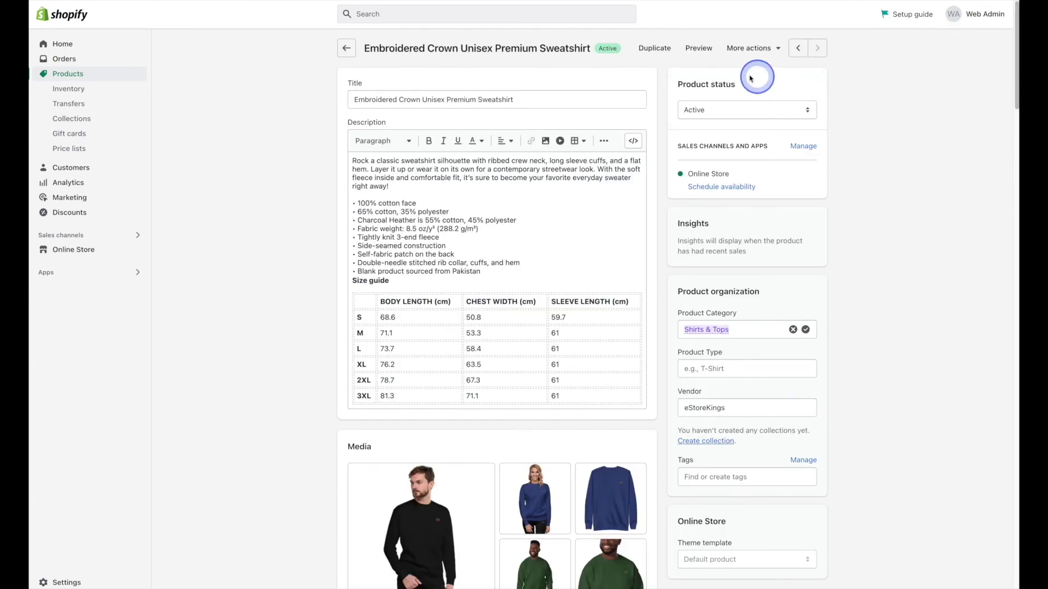
{"action": "left_click", "coordinate": [692, 50]}
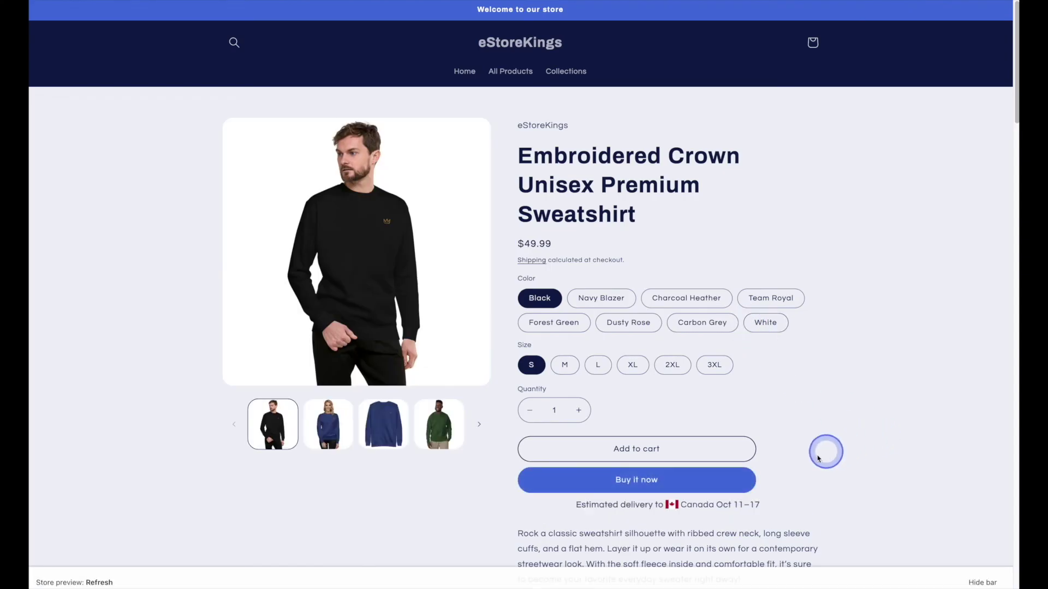
- View the woman-in-blue and navy sweater images in the storefront product gallery
{"action": "left_click", "coordinate": [345, 427]}
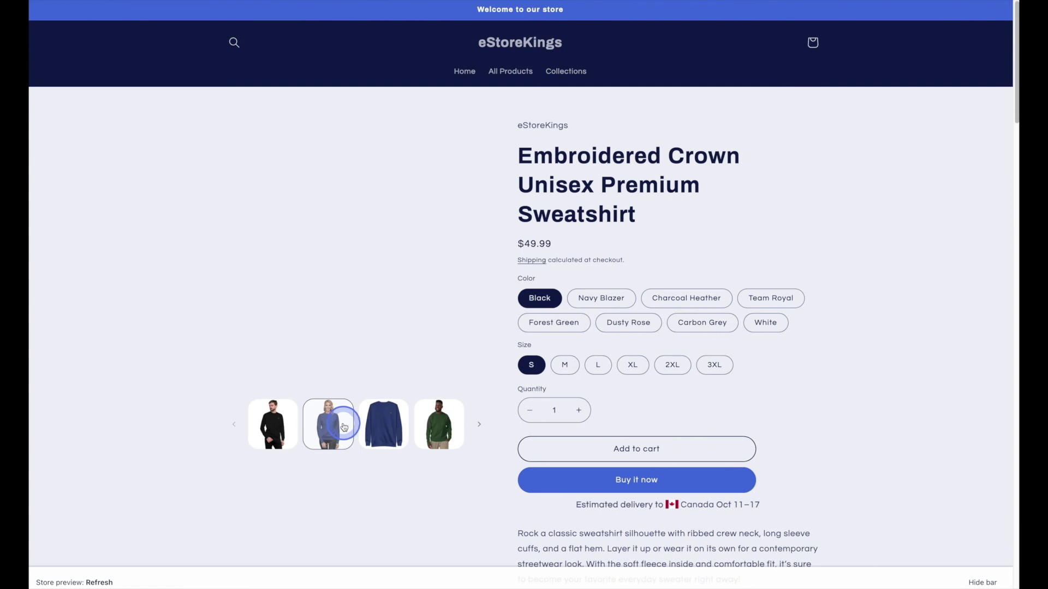
{"action": "left_click", "coordinate": [376, 430]}
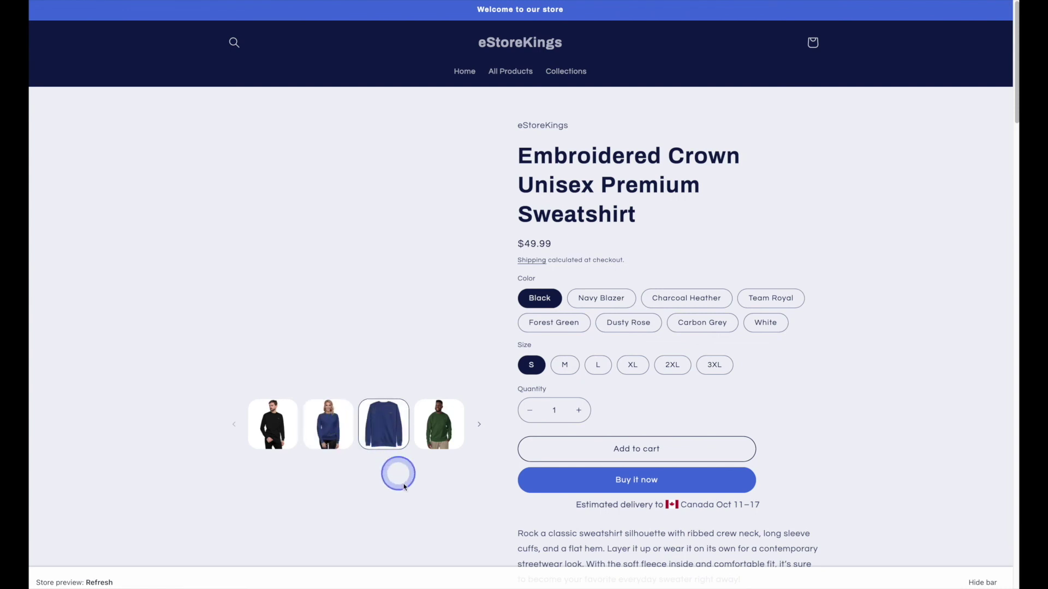